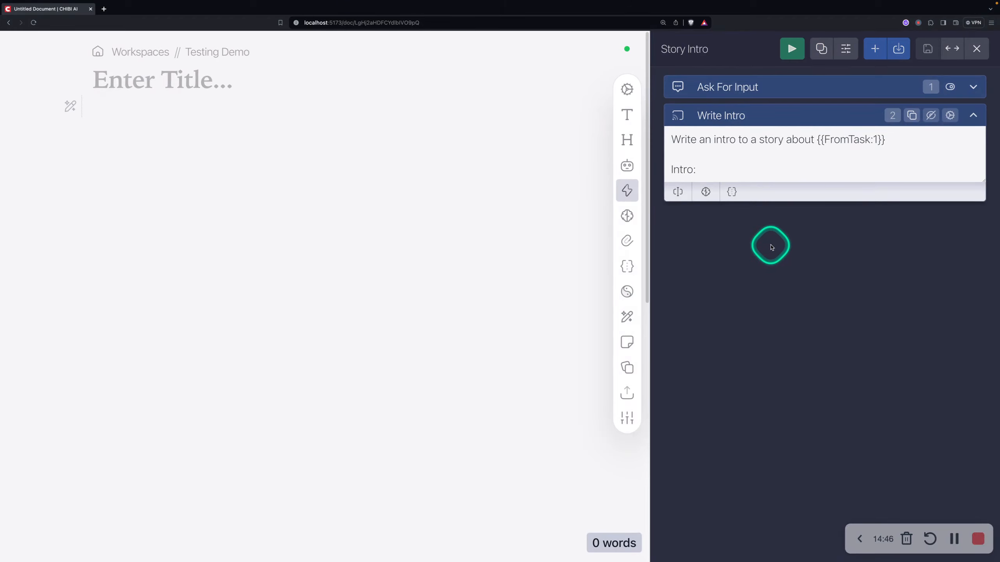
# Step: Review the Write Intro task's advanced settings, including its model section and the AI settings choices, and collapse the task
pyautogui.click(950, 114)
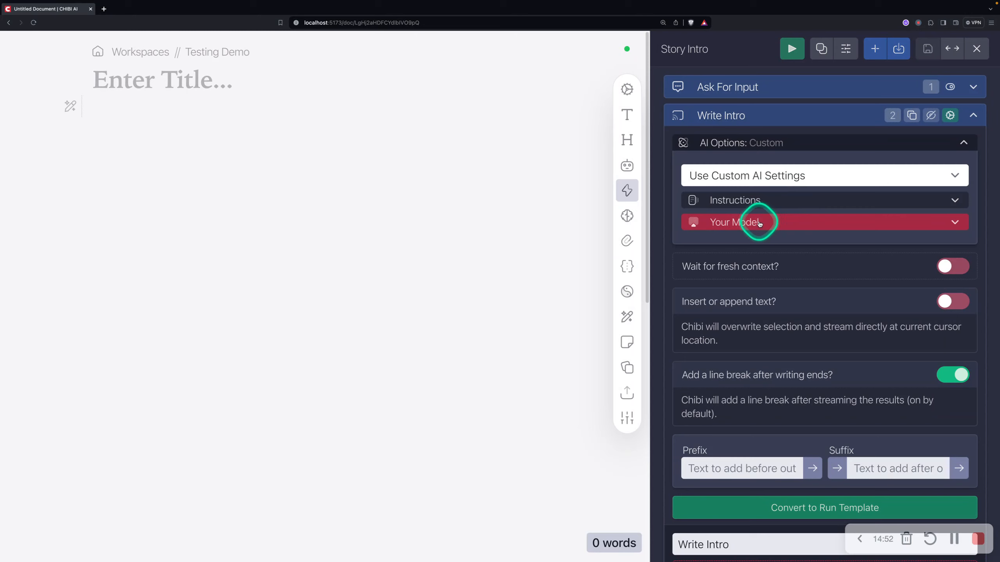
pyautogui.click(811, 225)
pyautogui.click(815, 222)
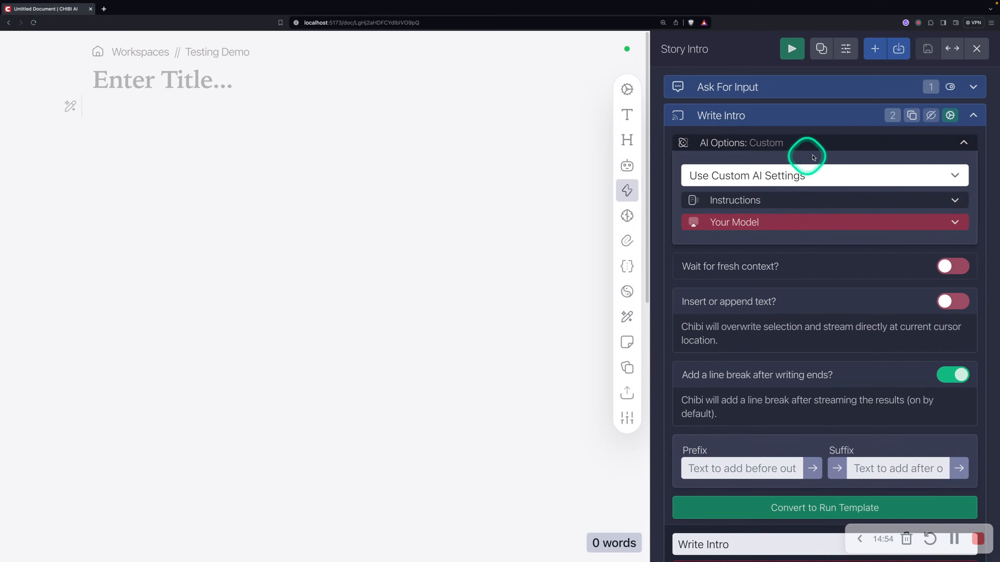
pyautogui.click(792, 182)
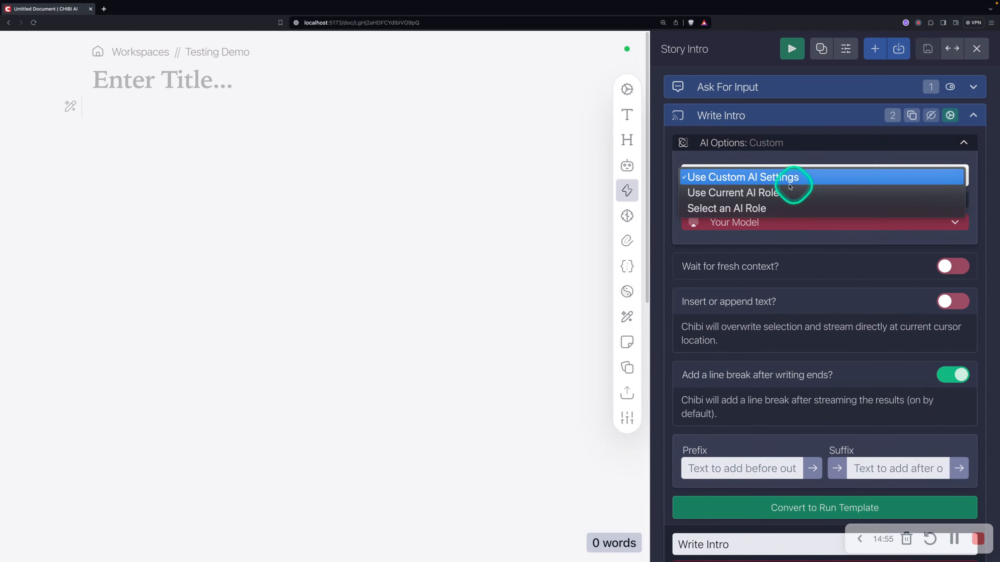
pyautogui.click(758, 205)
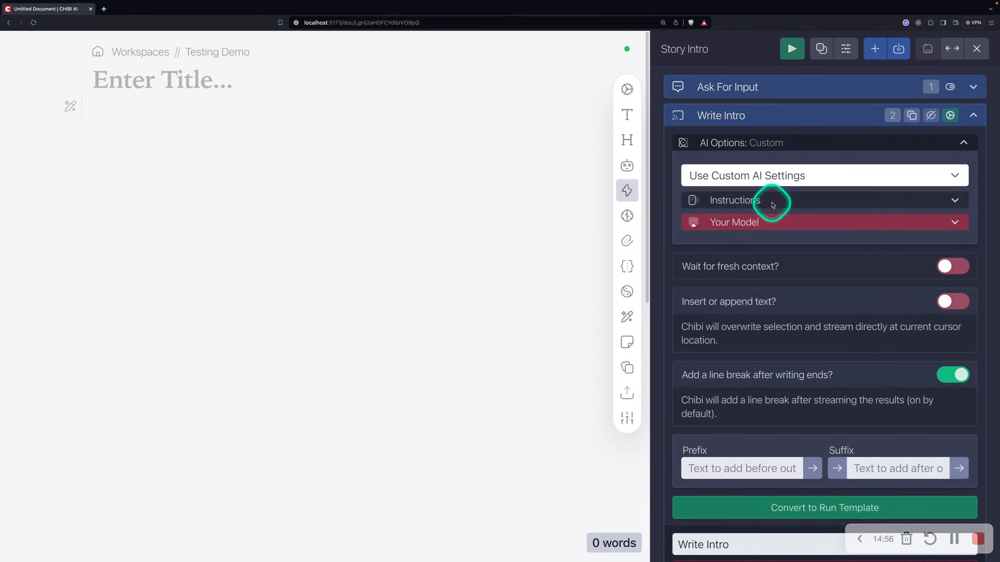
pyautogui.click(810, 122)
pyautogui.click(936, 58)
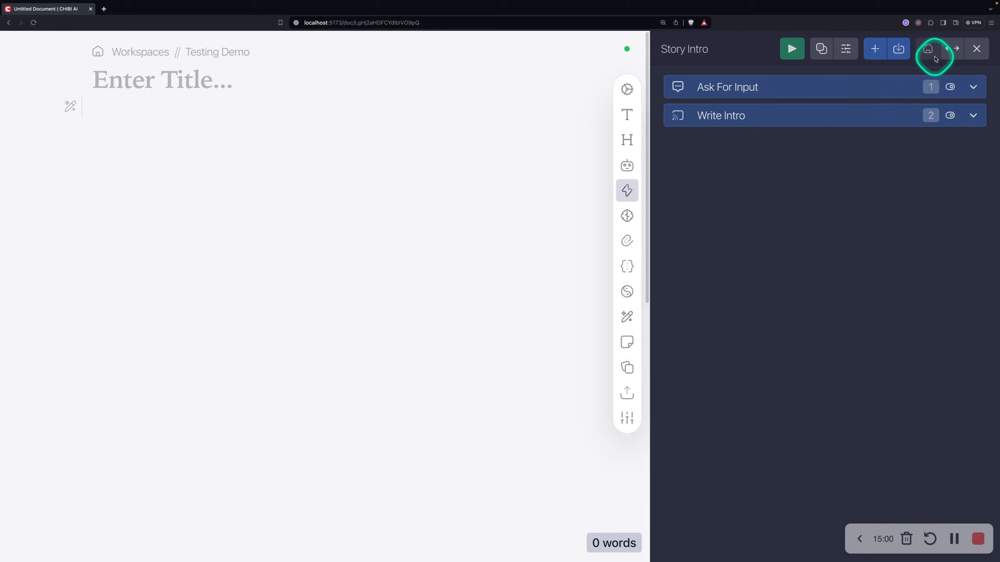
# Step: Run the Story Intro action in the empty document and submit a miso ramen topic as its input
pyautogui.click(279, 143)
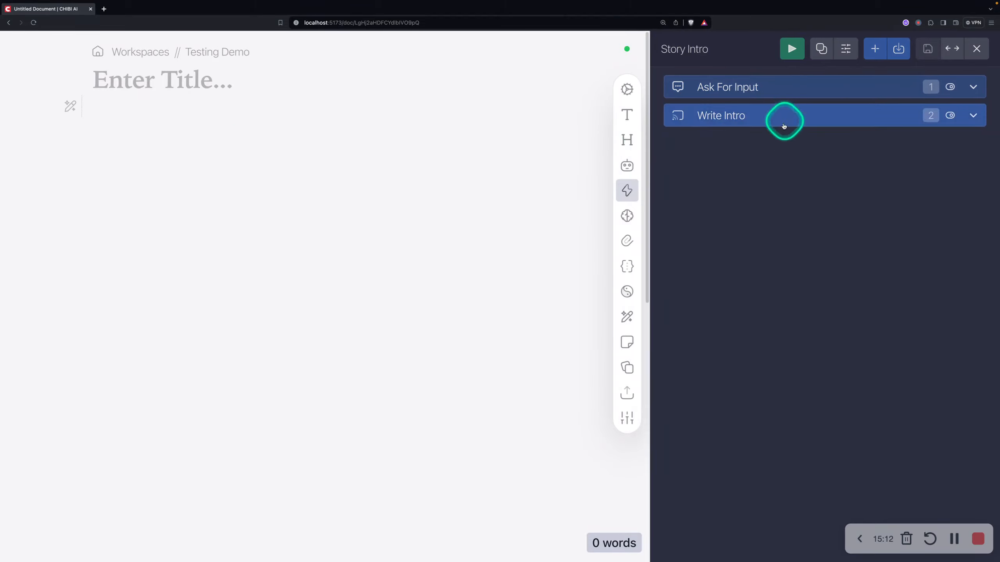
pyautogui.click(791, 47)
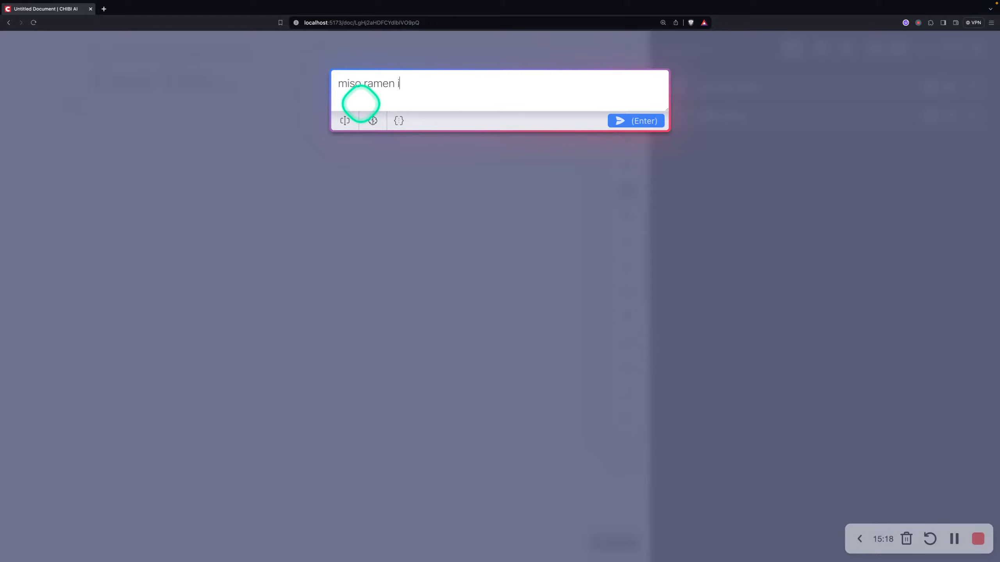
pyautogui.click(624, 129)
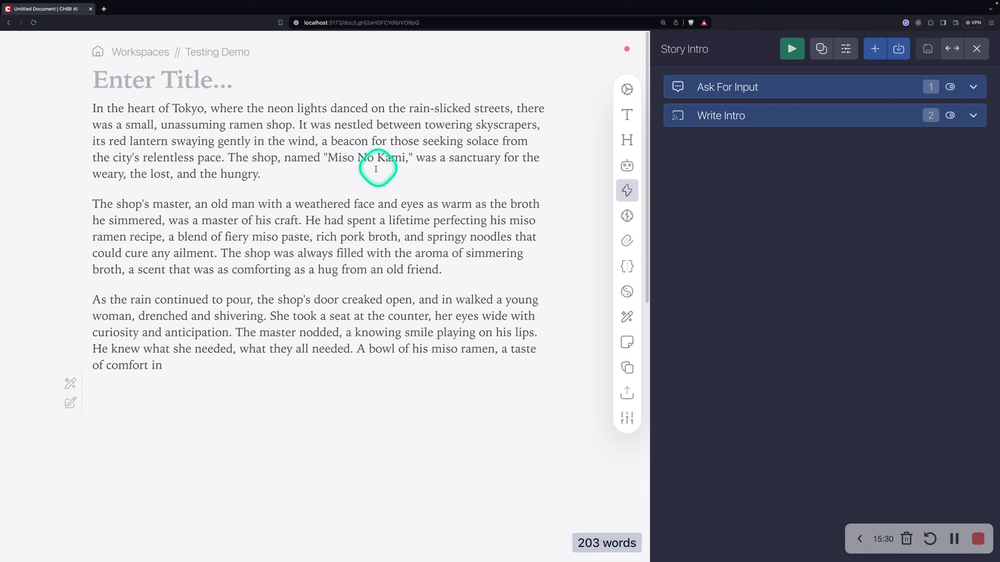
# Step: Highlight the shop name "Miso No Kami" in the first paragraph, and return the cursor to the end of the text
pyautogui.doubleClick(343, 157)
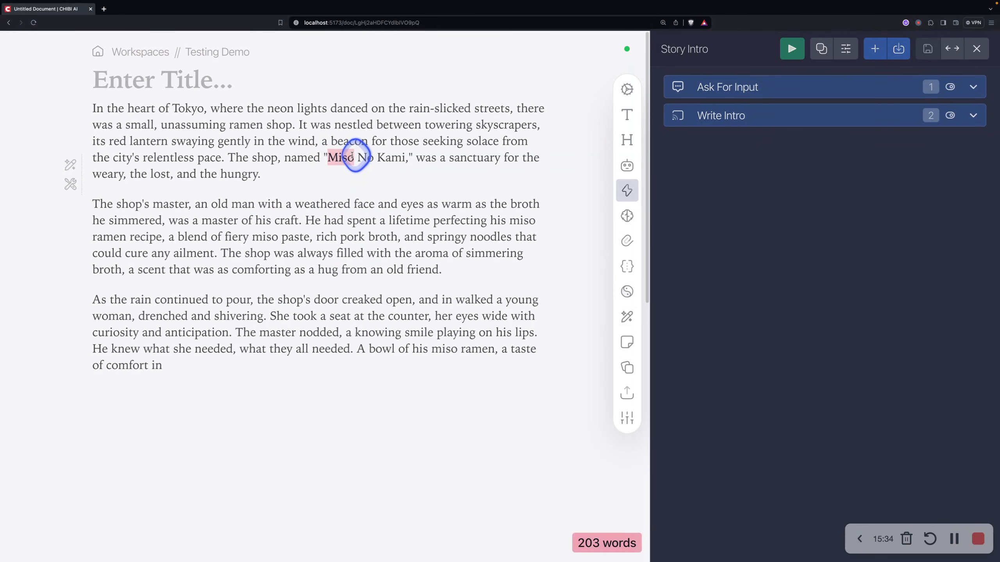
pyautogui.moveTo(406, 156); pyautogui.dragTo(328, 157)
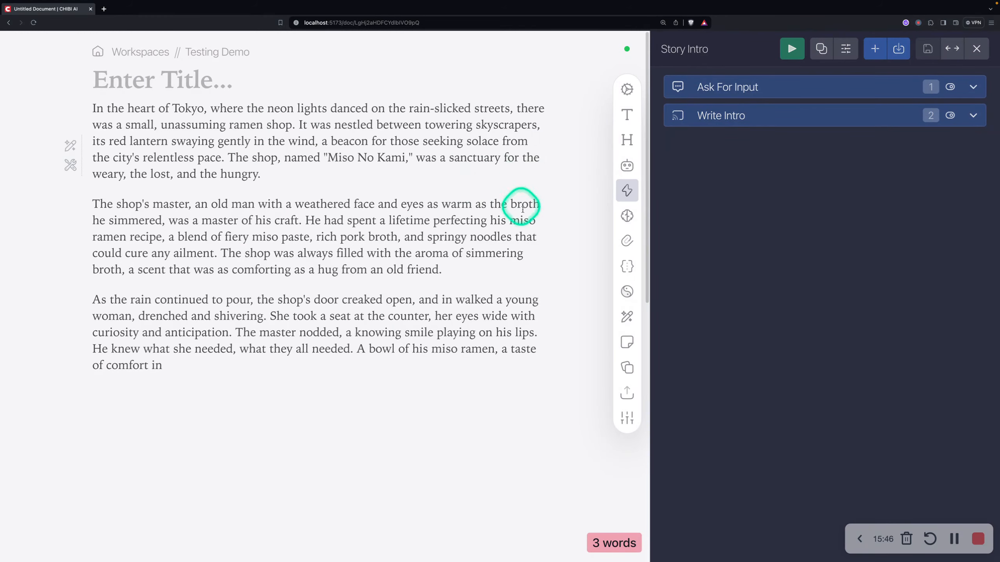
pyautogui.click(222, 362)
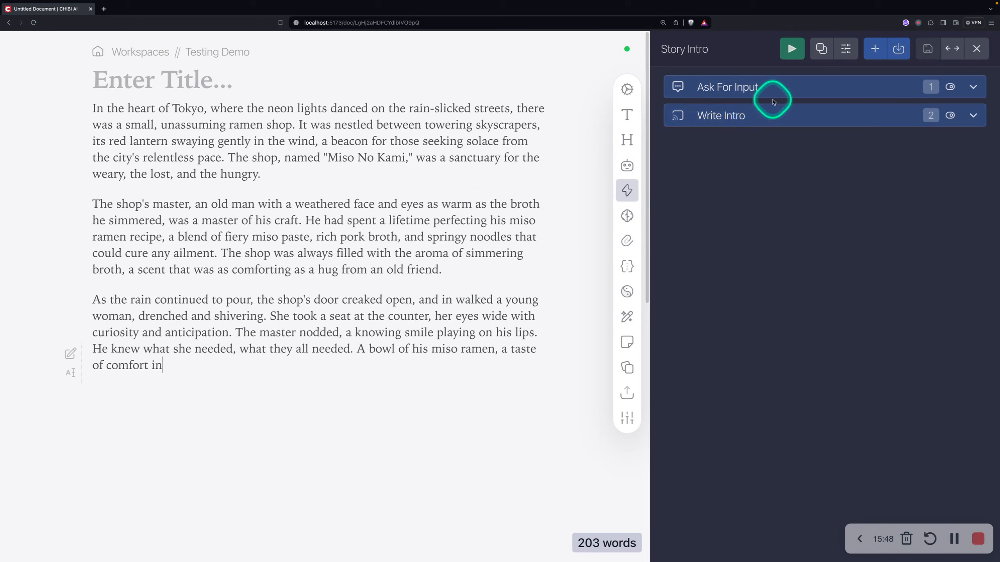
# Step: Examine the Chibi Fantasy Writer role's available models and its instructions
pyautogui.click(629, 166)
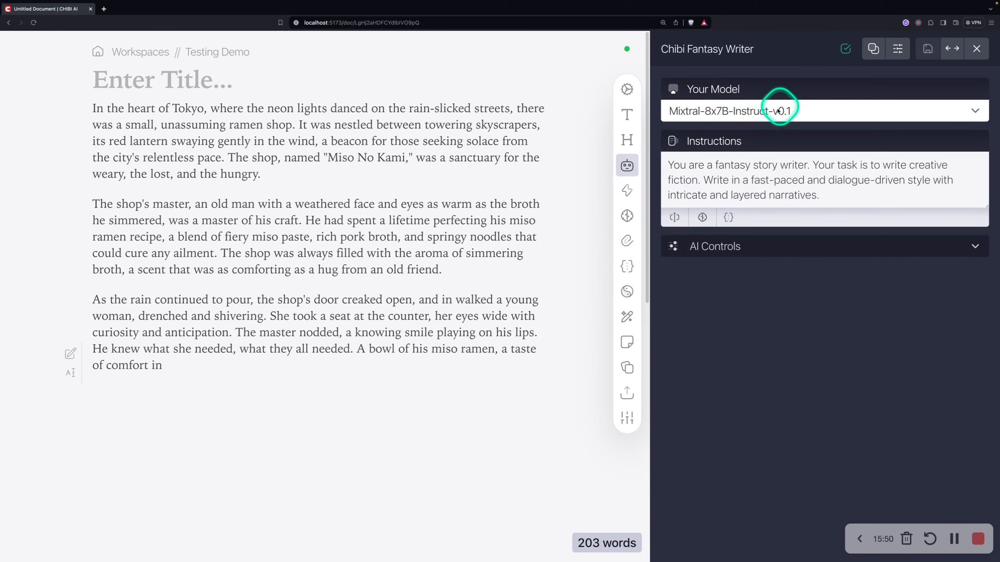
pyautogui.click(724, 111)
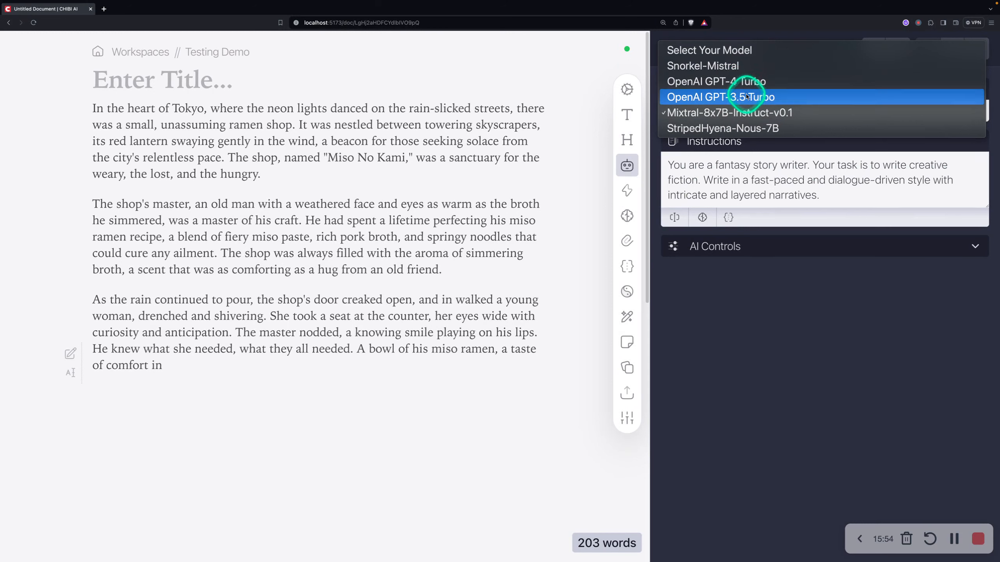
pyautogui.click(795, 272)
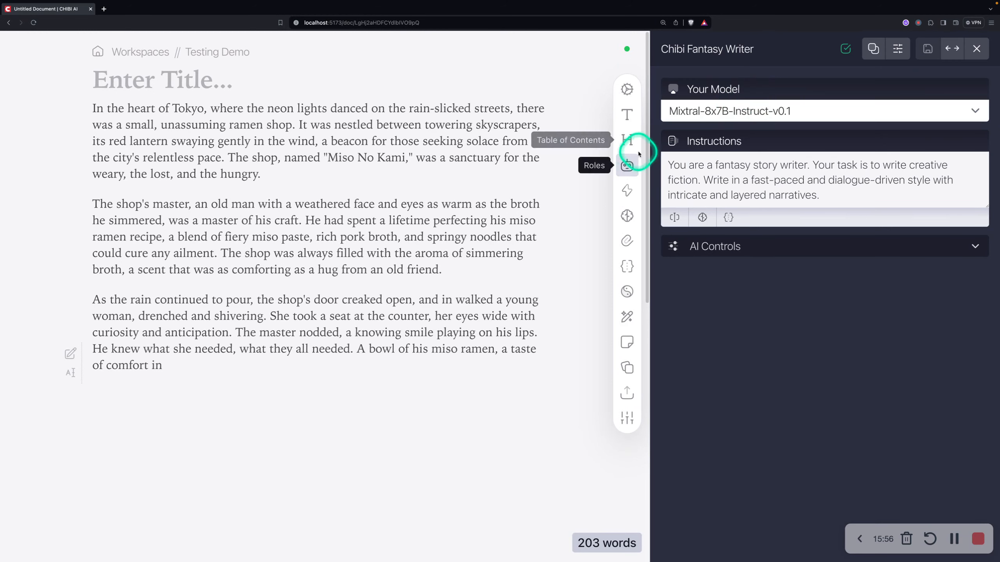
pyautogui.click(750, 110)
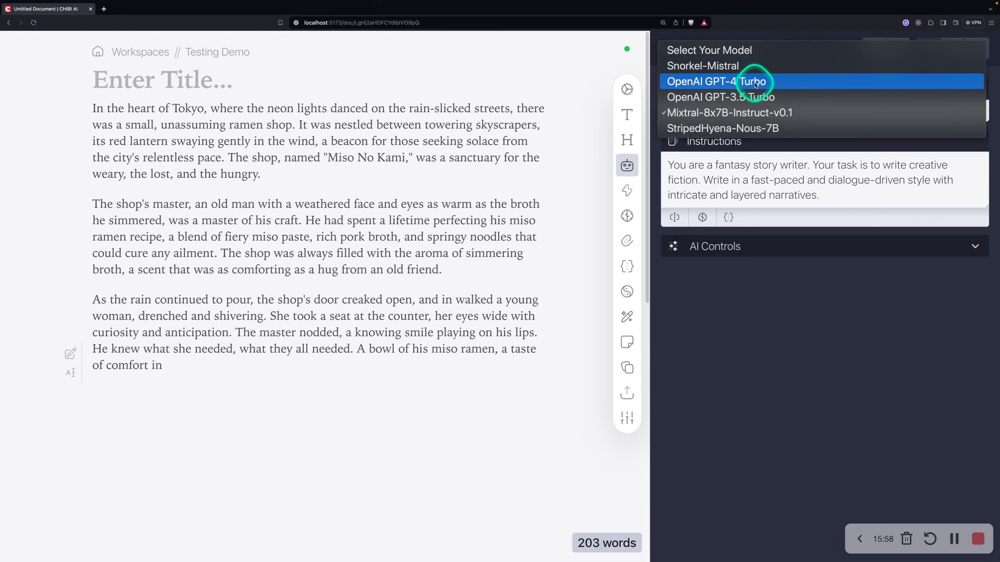
pyautogui.click(745, 279)
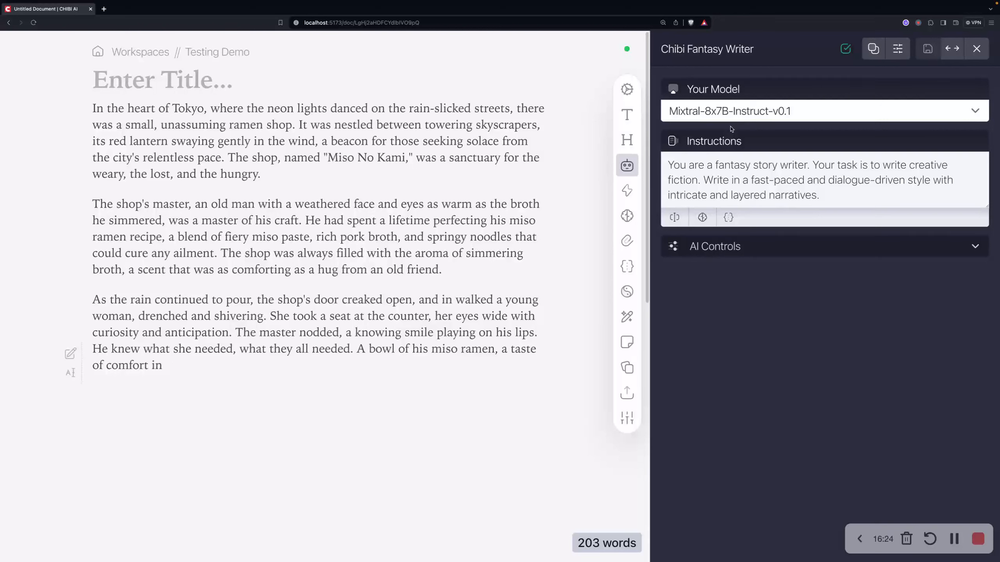
pyautogui.click(718, 162)
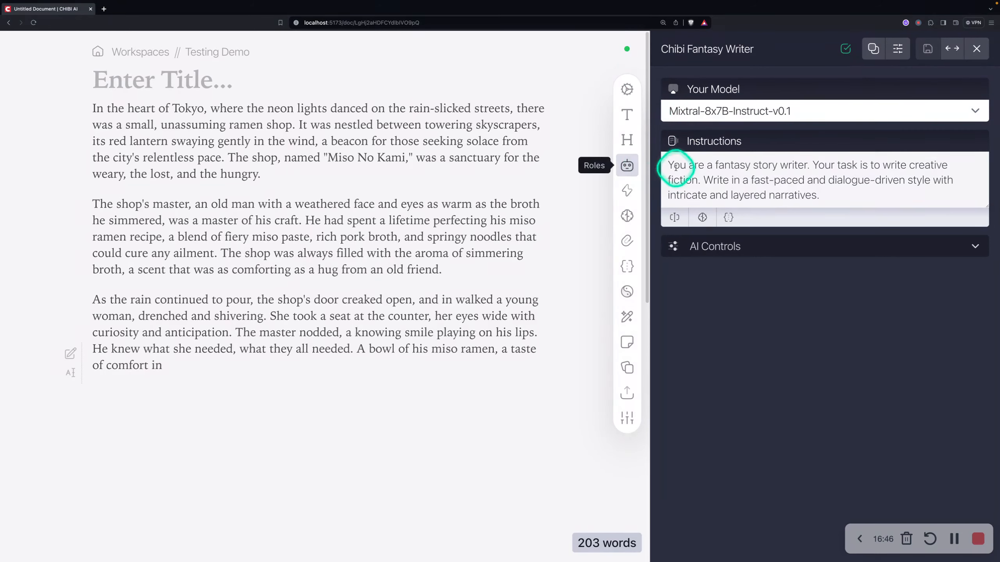
# Step: Return to the Demo Actions list and mark the Story Intro action as a favorite
pyautogui.click(627, 191)
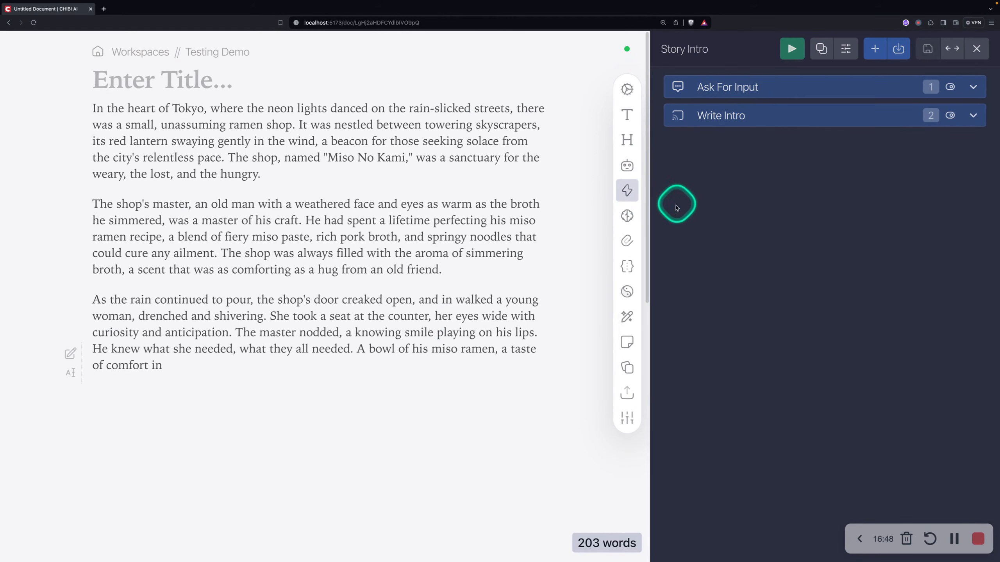
pyautogui.click(977, 50)
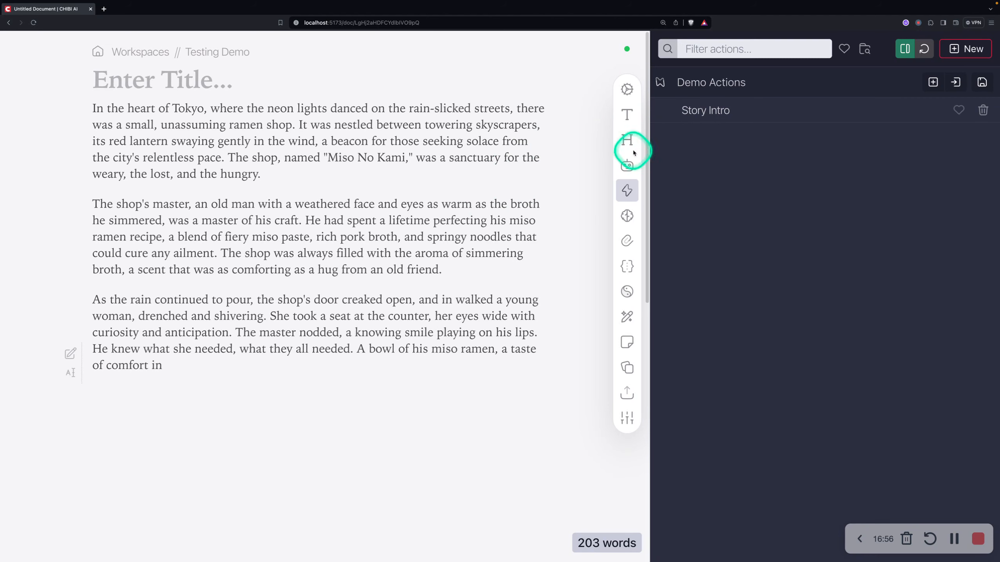
pyautogui.moveTo(667, 112)
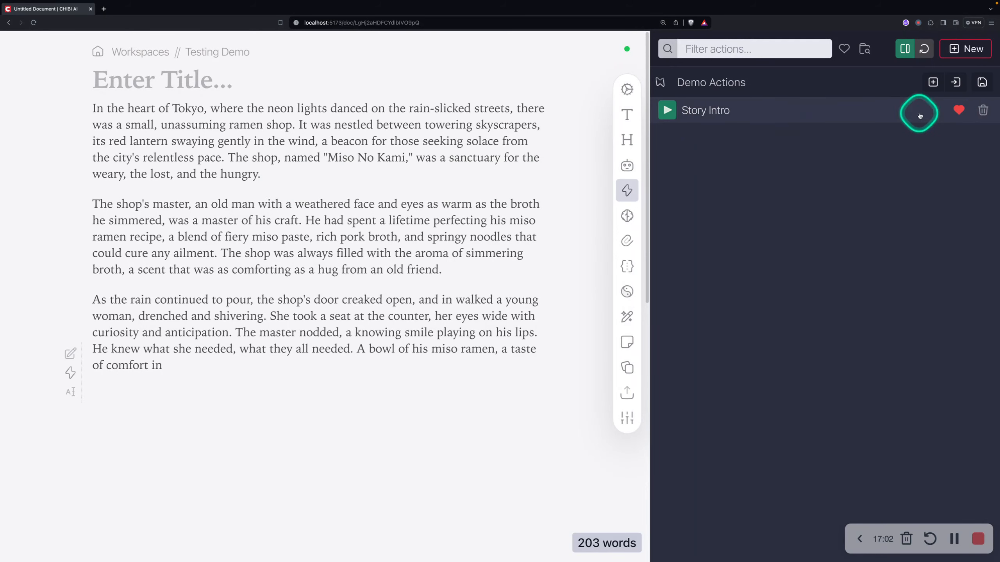
# Step: Insert an empty paragraph after the story's first paragraph, which ends with "the hungry."
pyautogui.click(334, 163)
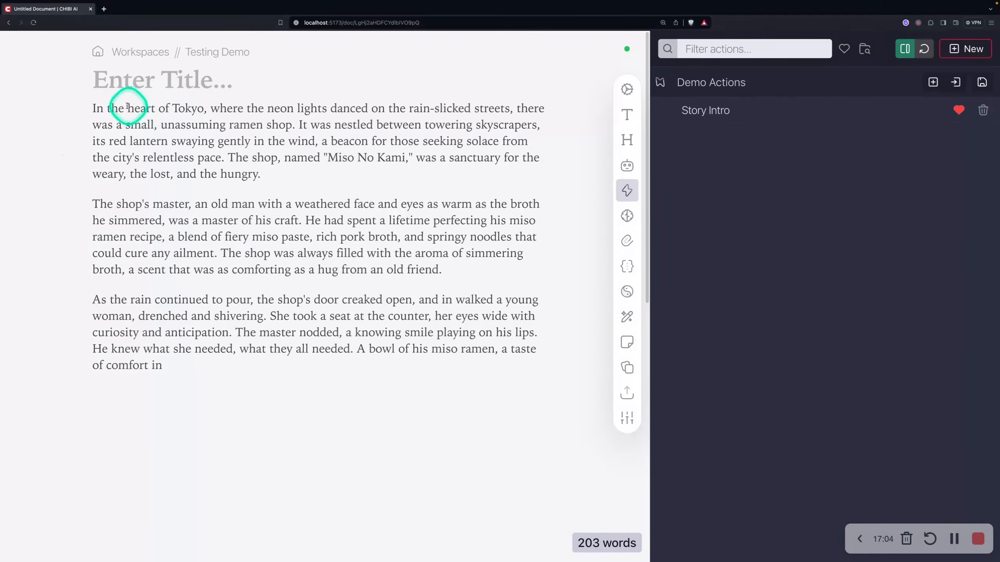
pyautogui.click(305, 174)
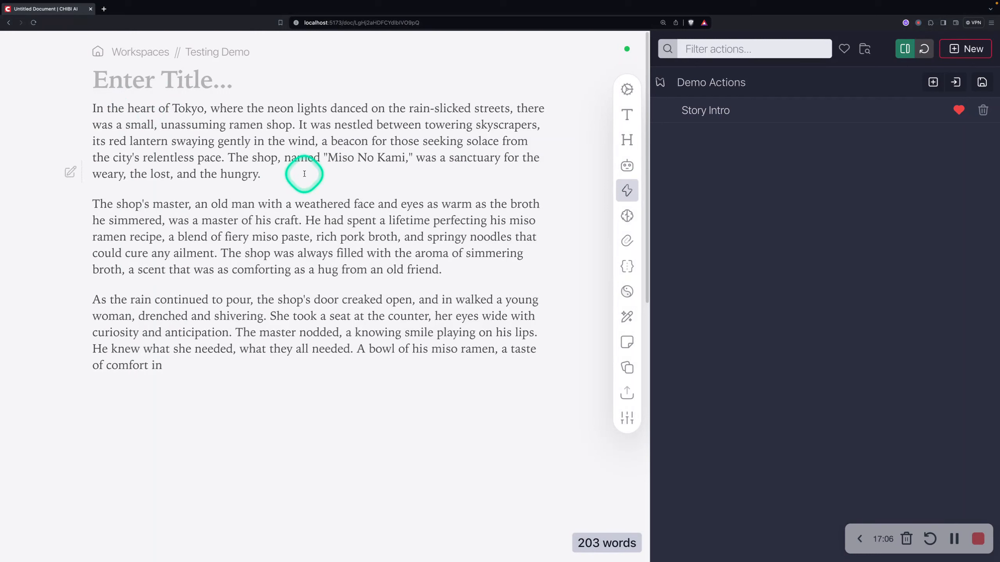
pyautogui.press('Return')
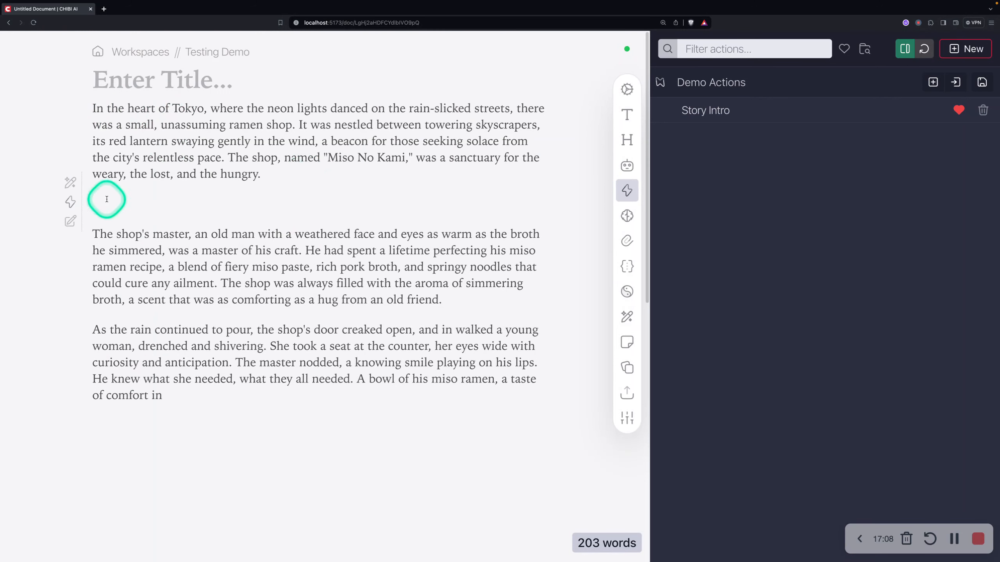
# Step: View the favorite actions offered beside the empty paragraph, with the side panel open and with it hidden
pyautogui.click(70, 202)
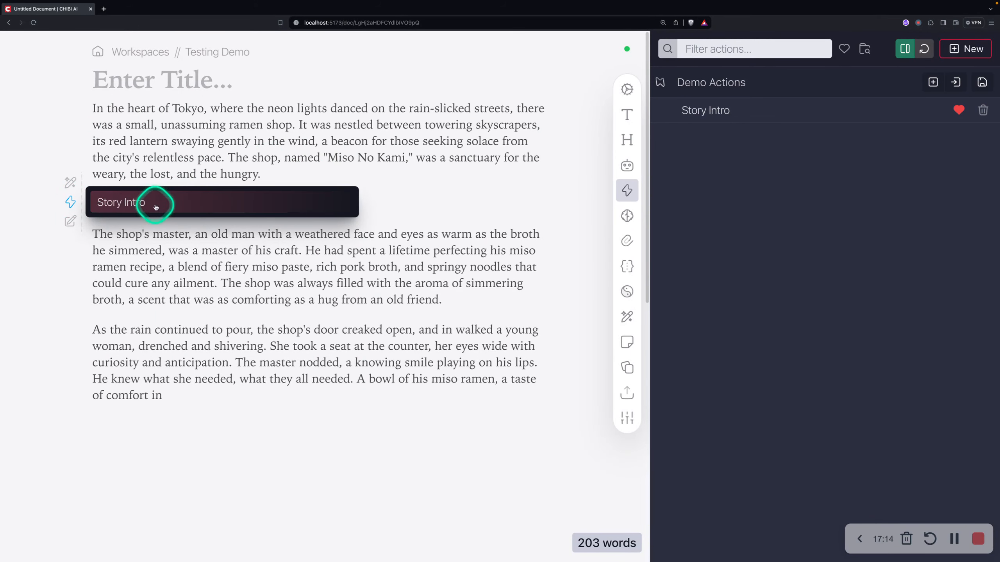
pyautogui.click(438, 190)
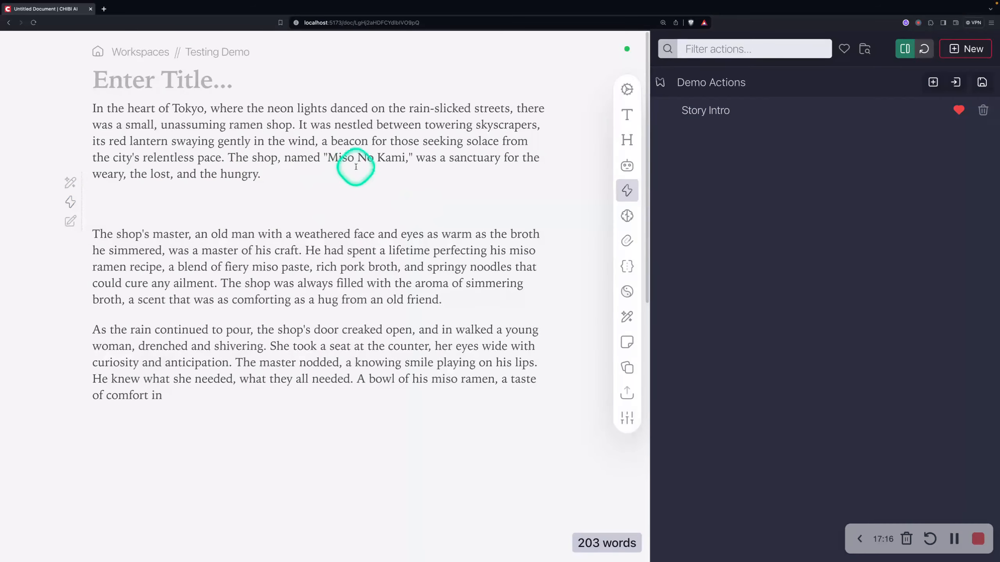
pyautogui.click(635, 187)
pyautogui.click(245, 202)
pyautogui.click(396, 126)
pyautogui.click(448, 194)
# Step: Search for "sto" with the quick search and open the Story Intro action from Demo Actions
pyautogui.hotkey('ctrl', 'k')
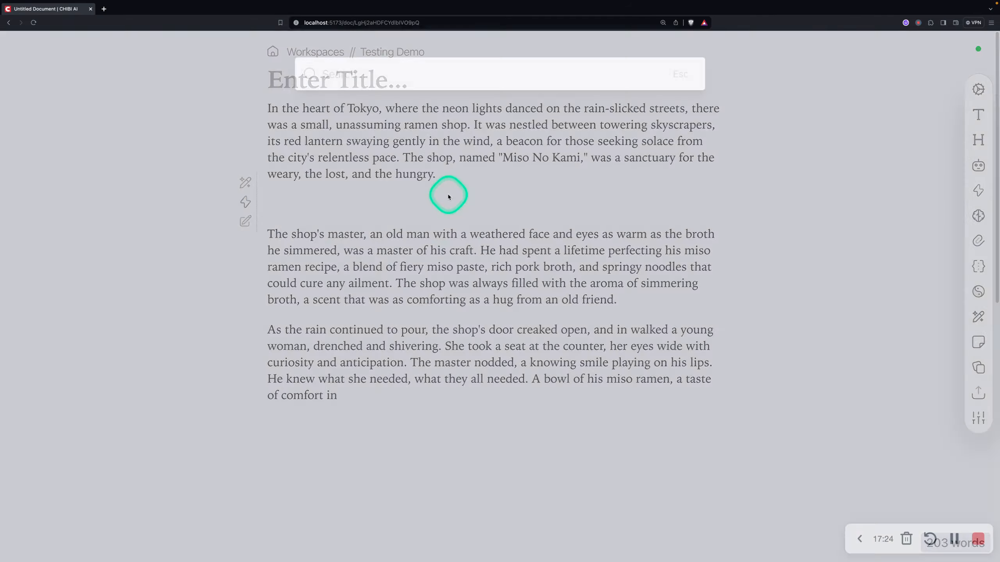
pyautogui.write('sto')
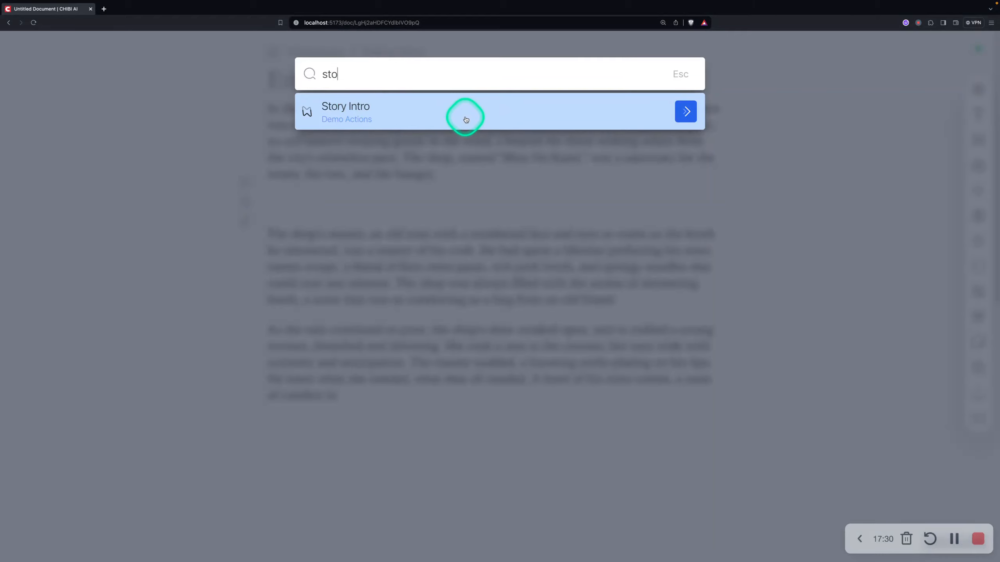
pyautogui.click(686, 112)
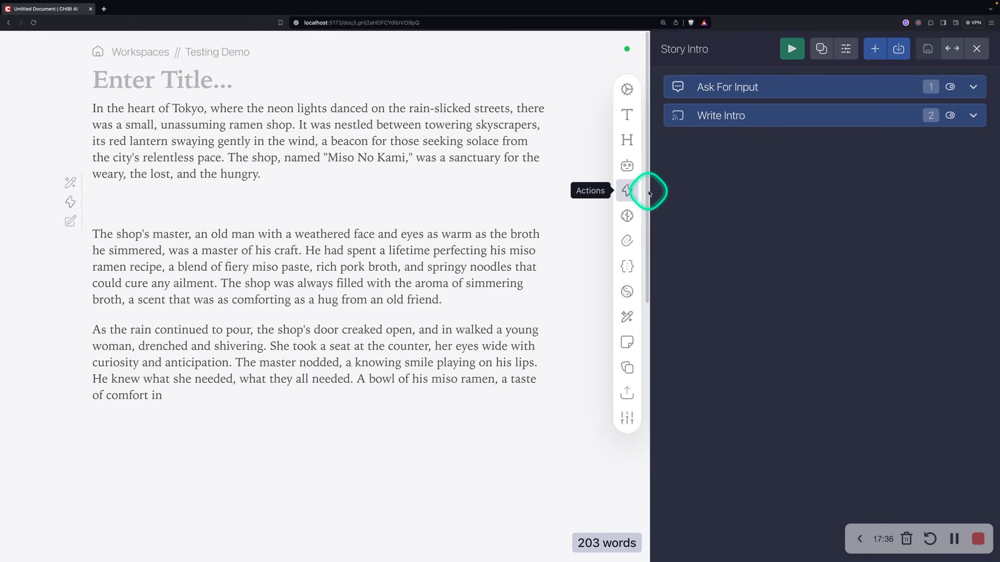
# Step: Turn on memory for the document and add a new memory entry
pyautogui.click(627, 217)
pyautogui.click(677, 50)
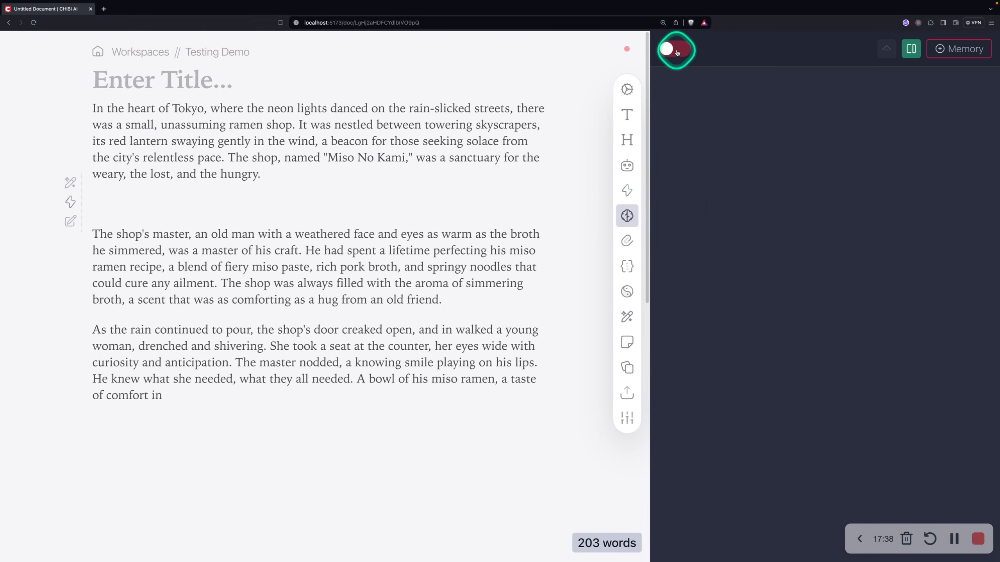
pyautogui.click(956, 47)
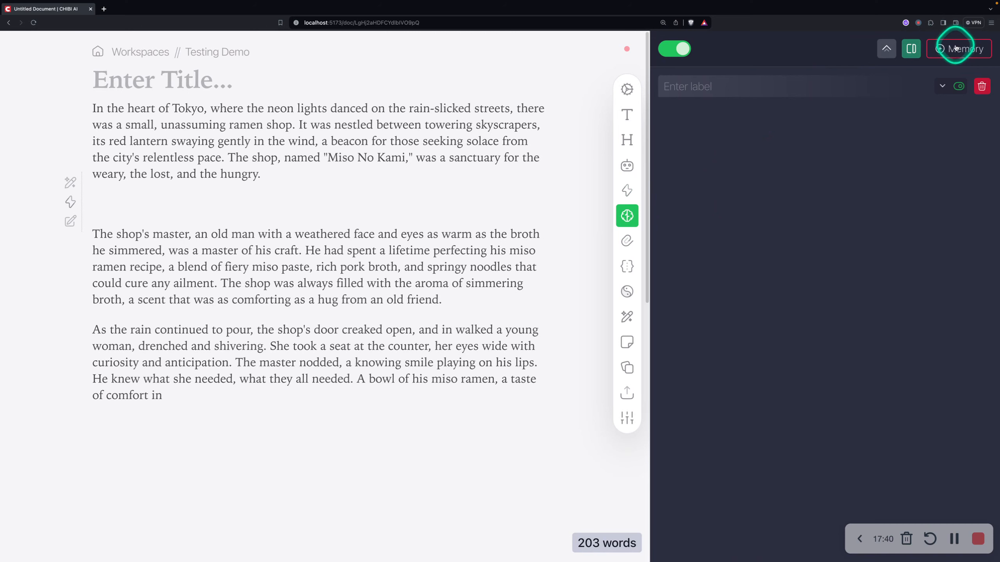
# Step: Label the new memory entry Genre and set its information to "horror/suspense"
pyautogui.click(773, 82)
pyautogui.write('Genre')
pyautogui.press('Tab')
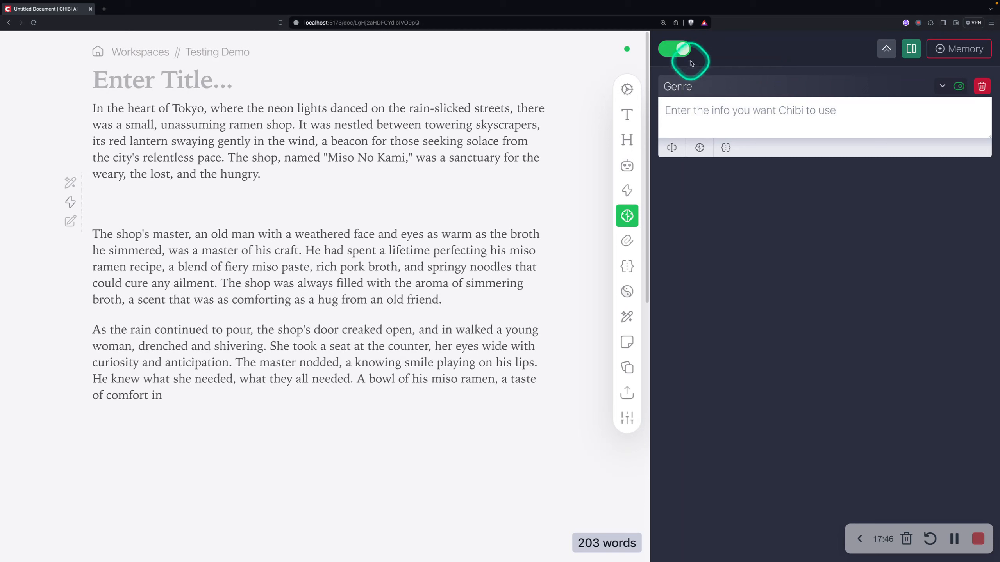
pyautogui.click(719, 118)
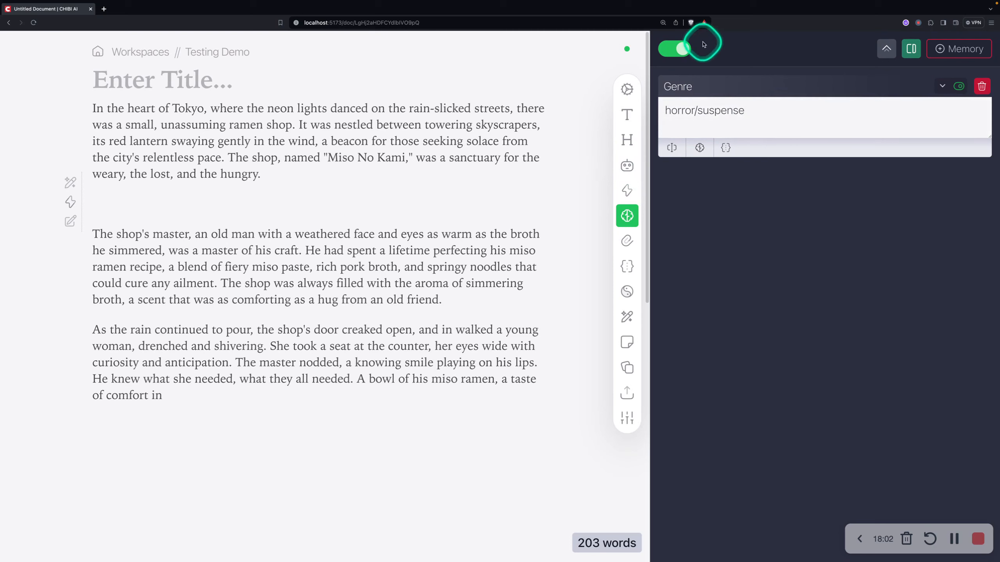
pyautogui.click(751, 111)
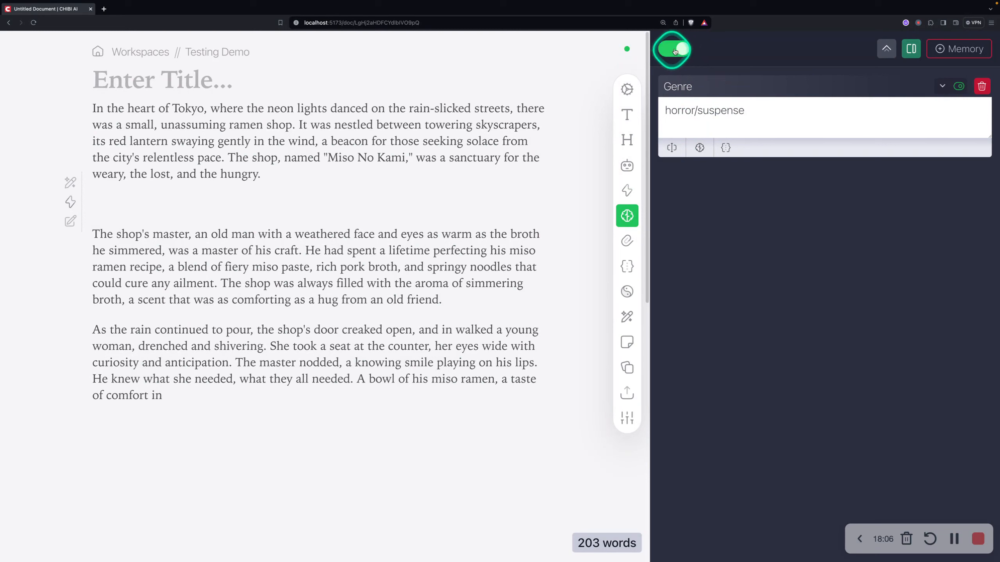
# Step: Generate new AI story text in the empty paragraph after the first paragraph
pyautogui.click(257, 193)
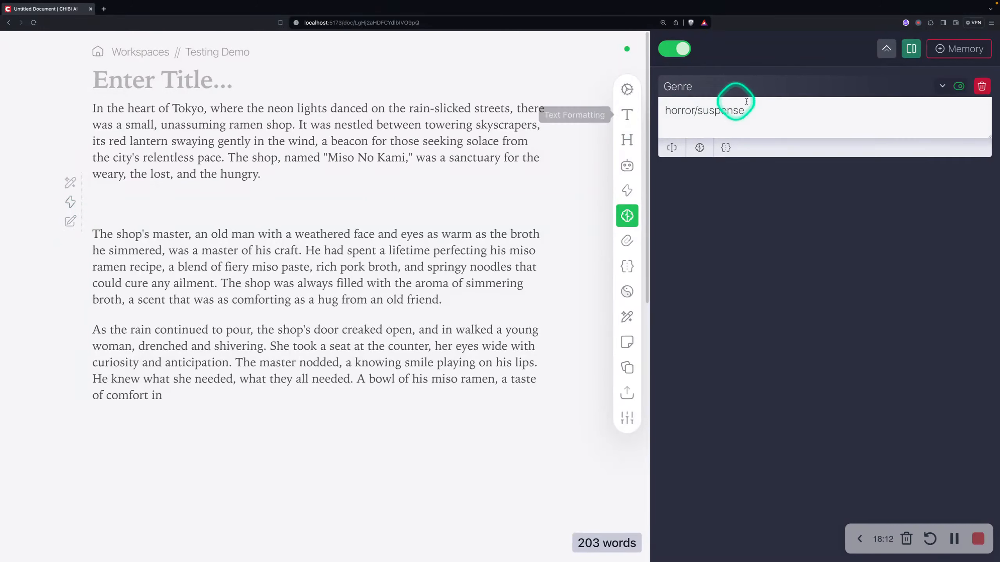
pyautogui.click(162, 197)
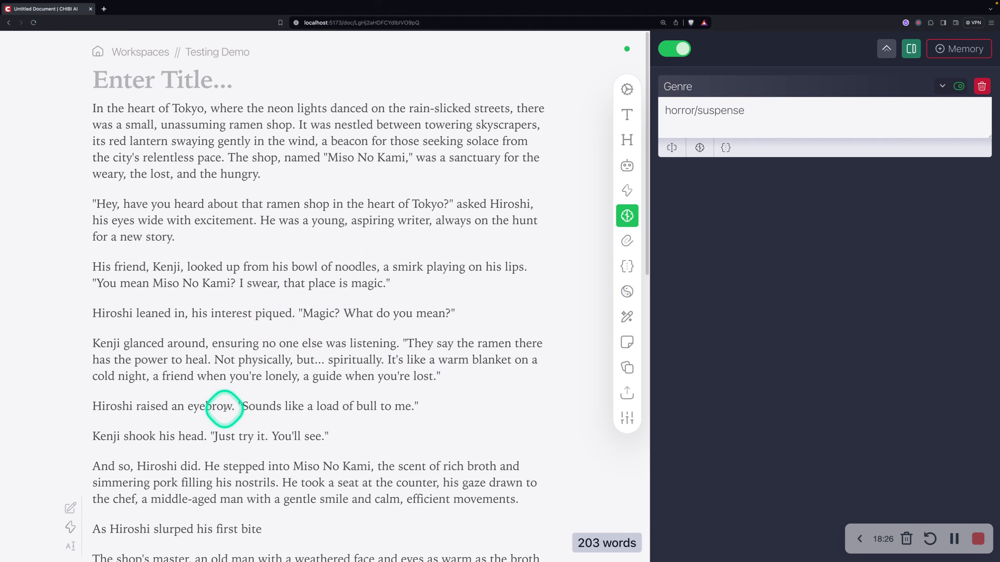
# Step: Review the newly generated story text and undo it, restoring the empty paragraph after the first paragraph
pyautogui.scroll(-2, 289, 428)
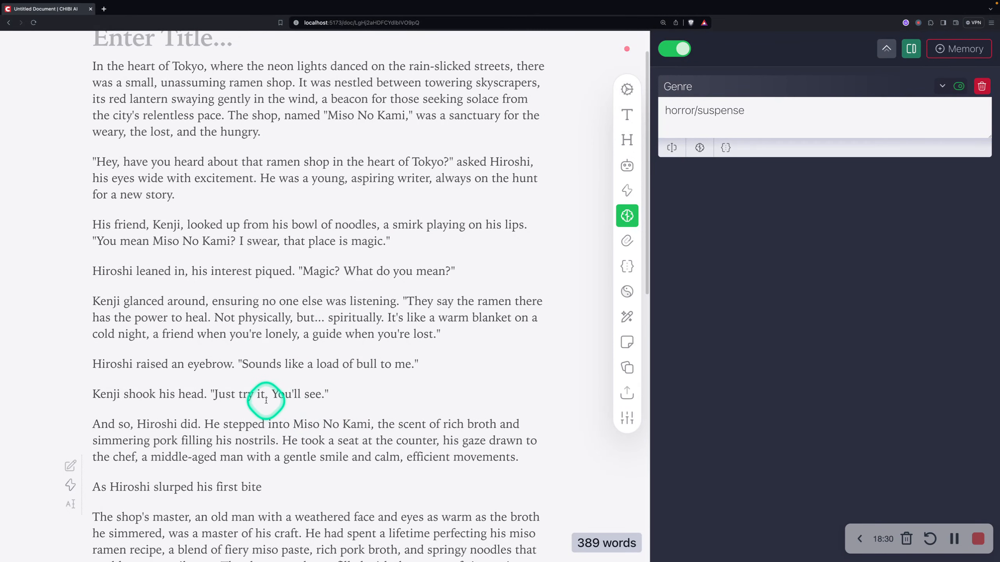
pyautogui.scroll(2, 254, 335)
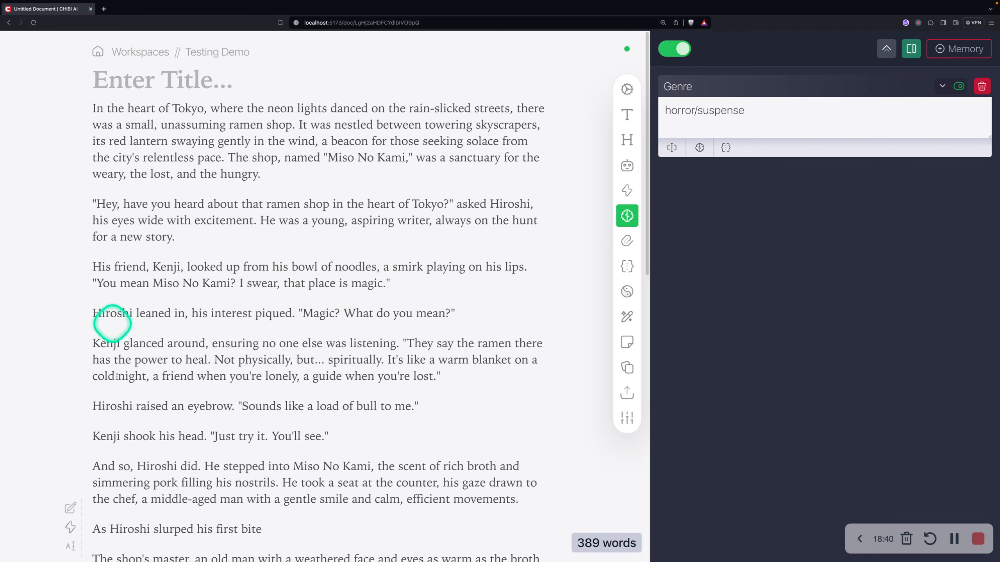
pyautogui.moveTo(765, 110); pyautogui.dragTo(673, 110)
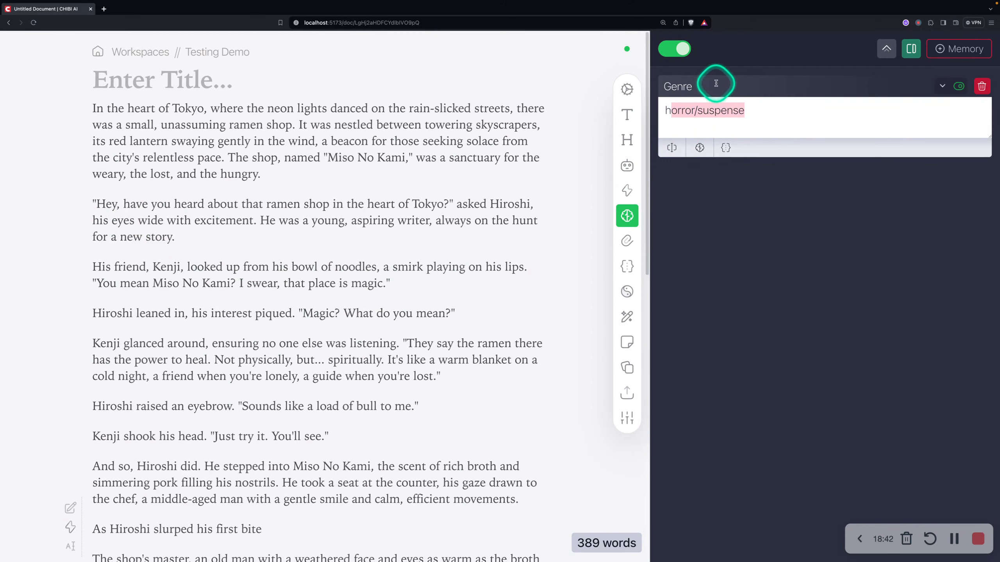
pyautogui.click(726, 186)
pyautogui.click(705, 197)
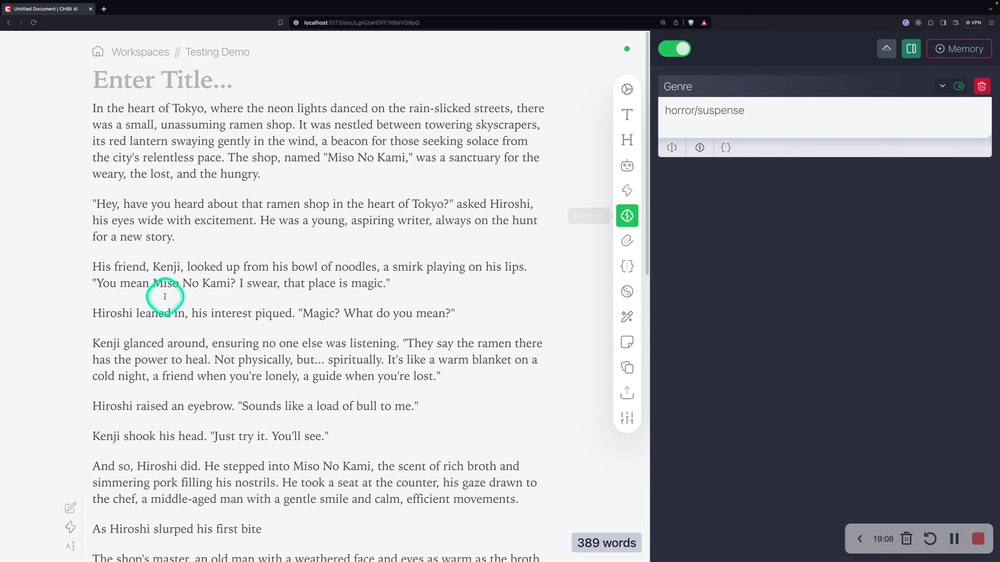
pyautogui.press('super+z')
pyautogui.press('super+z')
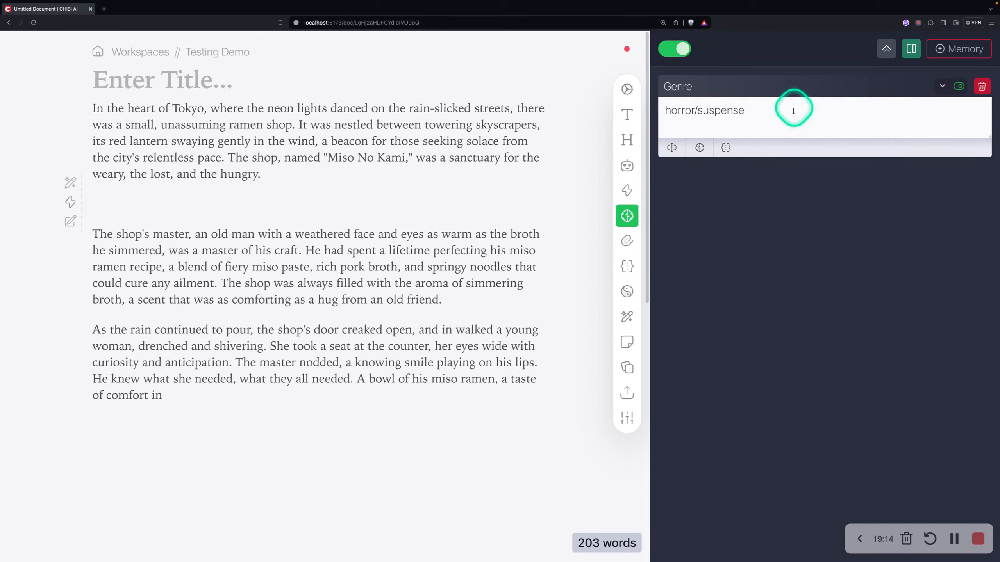
# Step: Insert the Genre memory placeholder on its own line above "Intro:" in the Write Intro prompt of the Story Intro action
pyautogui.click(627, 190)
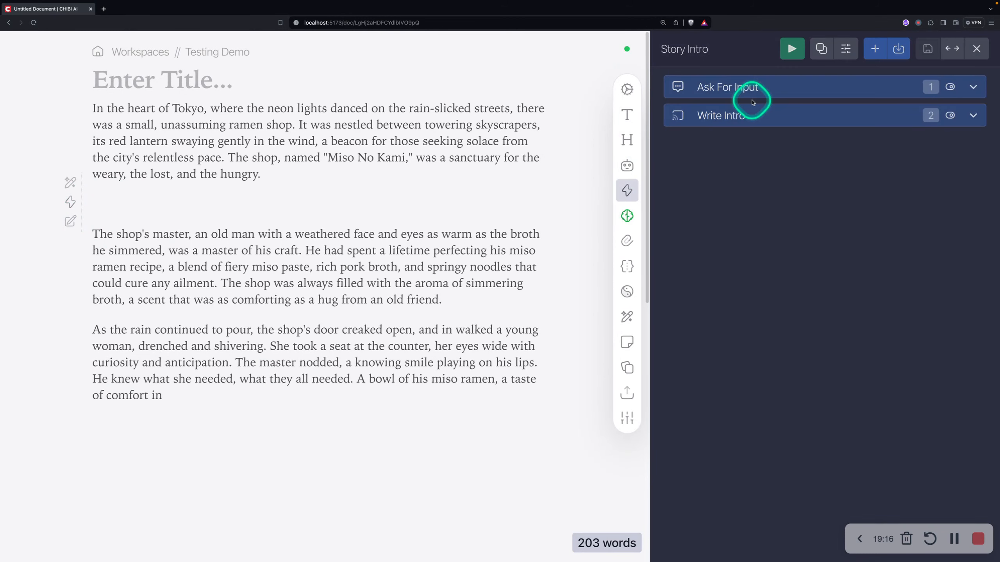
pyautogui.click(759, 114)
pyautogui.click(894, 138)
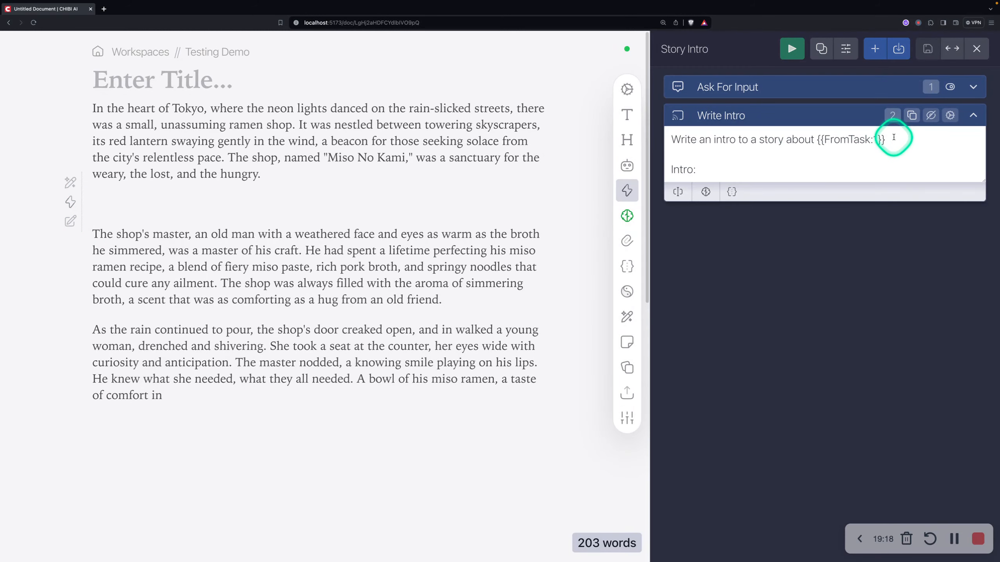
pyautogui.press('Return')
pyautogui.press('Return')
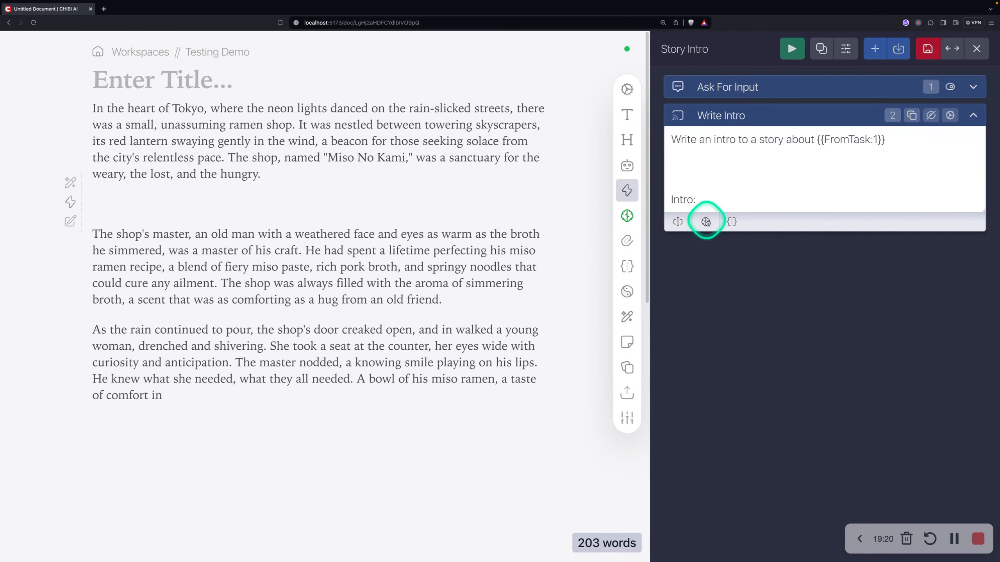
pyautogui.click(706, 222)
pyautogui.click(753, 222)
pyautogui.click(695, 186)
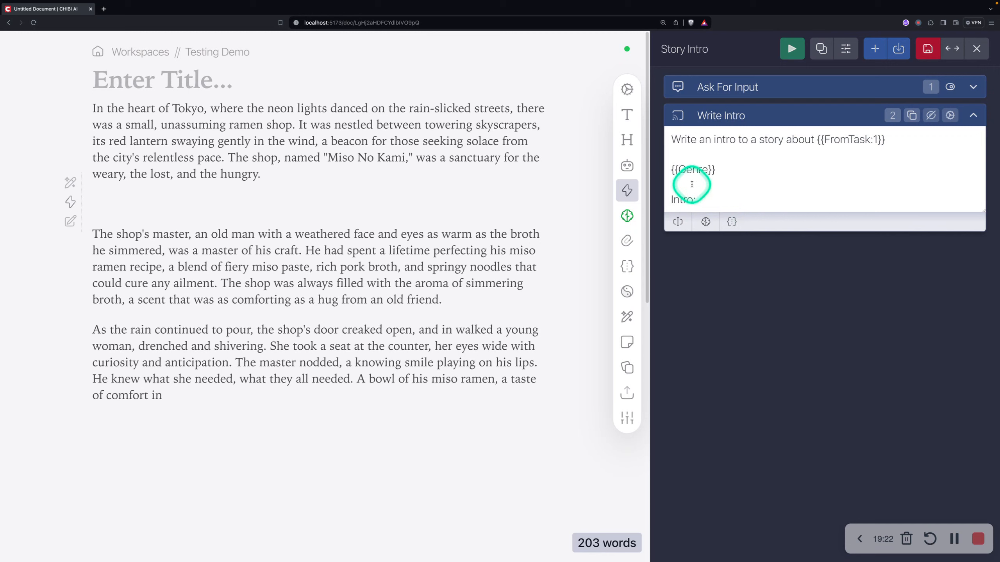
pyautogui.moveTo(730, 171); pyautogui.dragTo(670, 171)
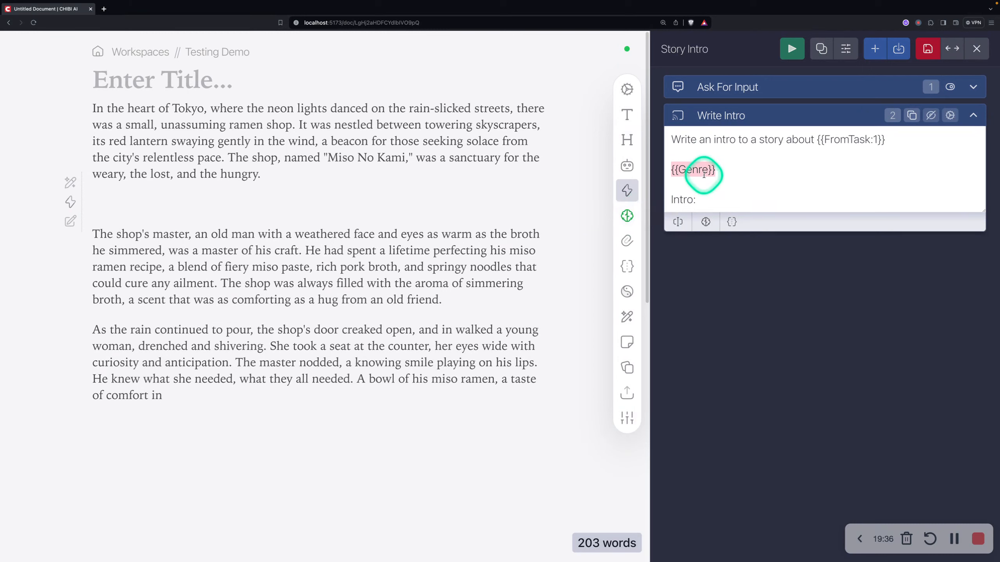
# Step: Create a new blank document in the Testing Demo workspace
pyautogui.click(627, 216)
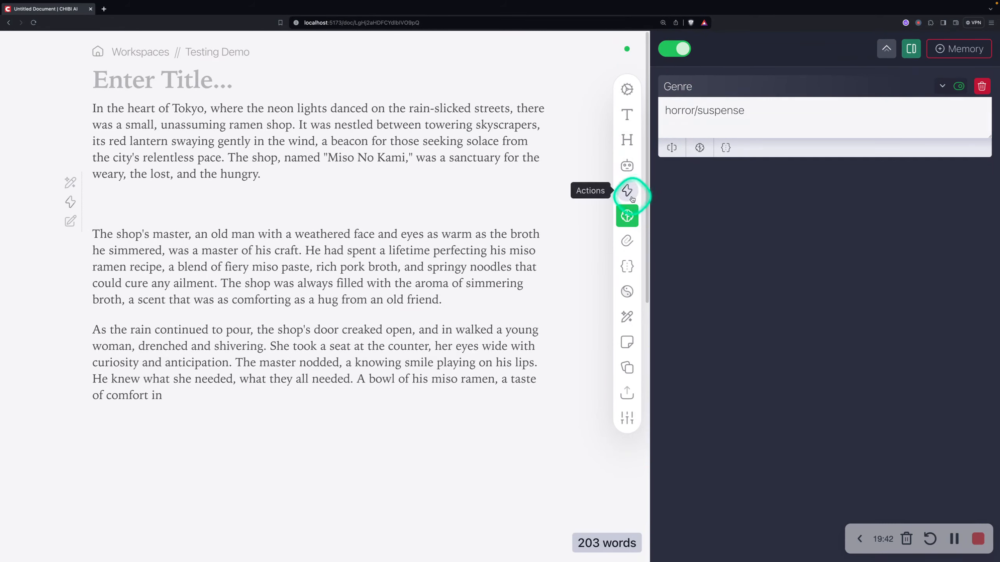
pyautogui.click(201, 52)
pyautogui.click(913, 85)
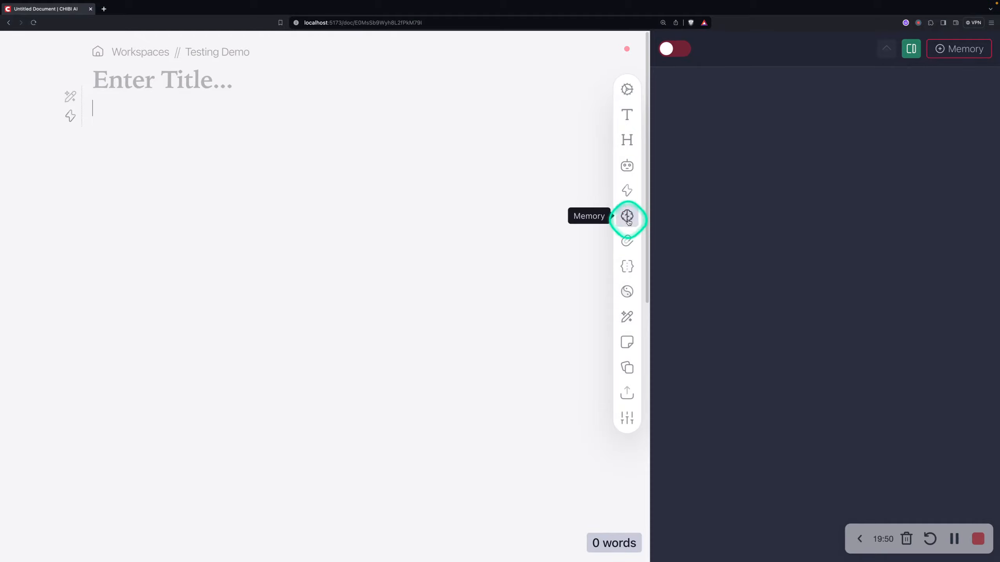
# Step: Reopen the Story Intro action from Demo Actions and check its {{Genre}} placeholder against the new document's memory
pyautogui.click(627, 190)
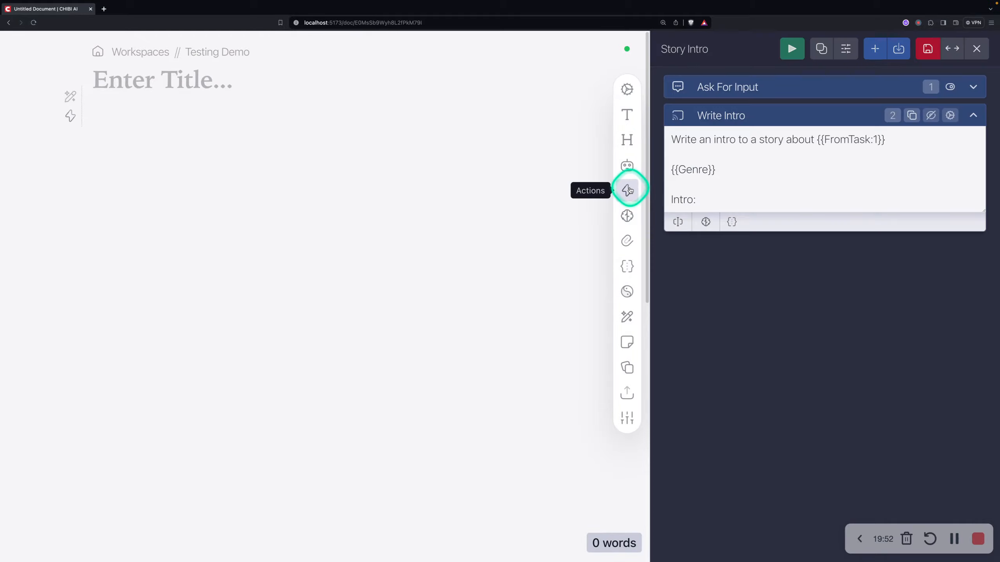
pyautogui.click(755, 115)
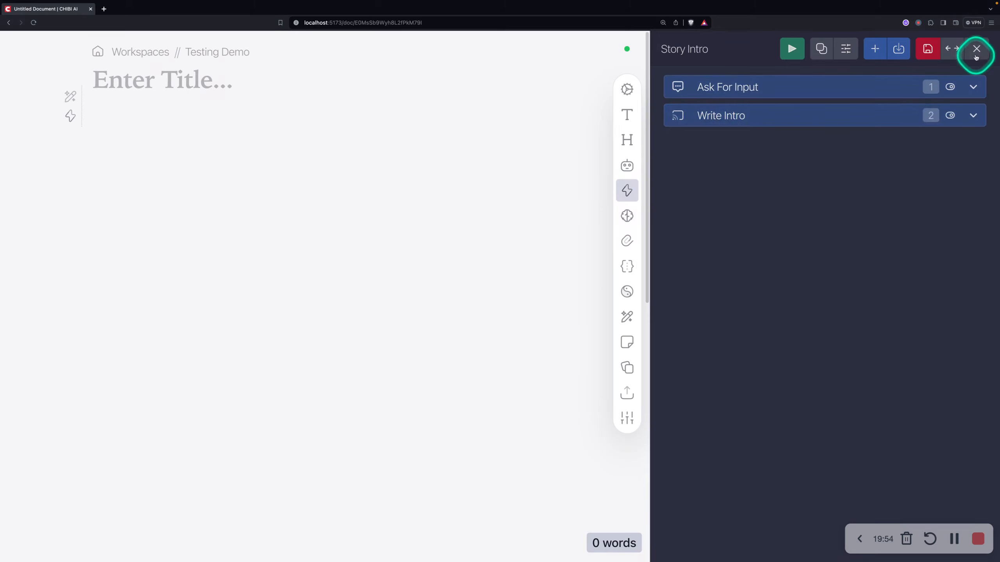
pyautogui.click(975, 58)
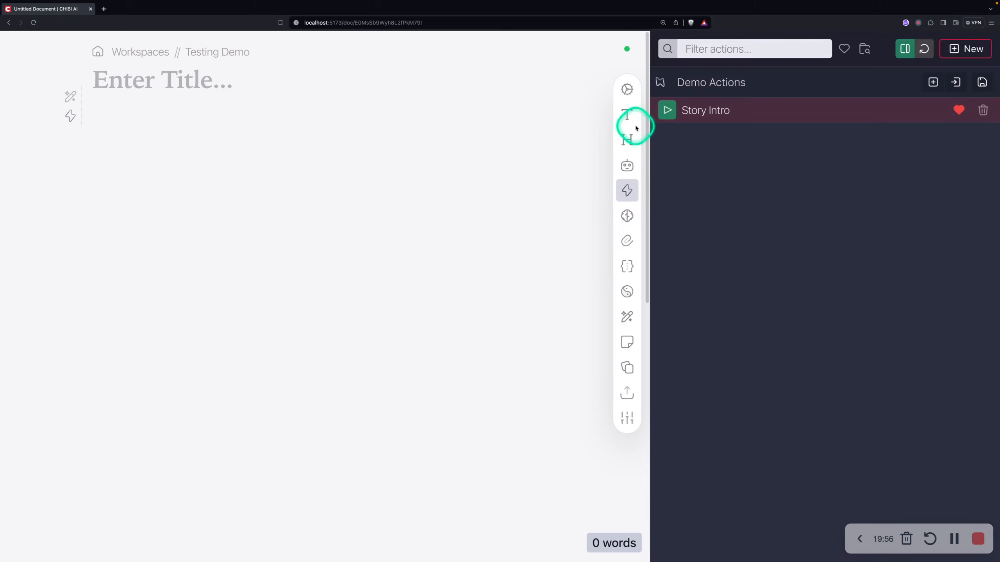
pyautogui.moveTo(676, 108)
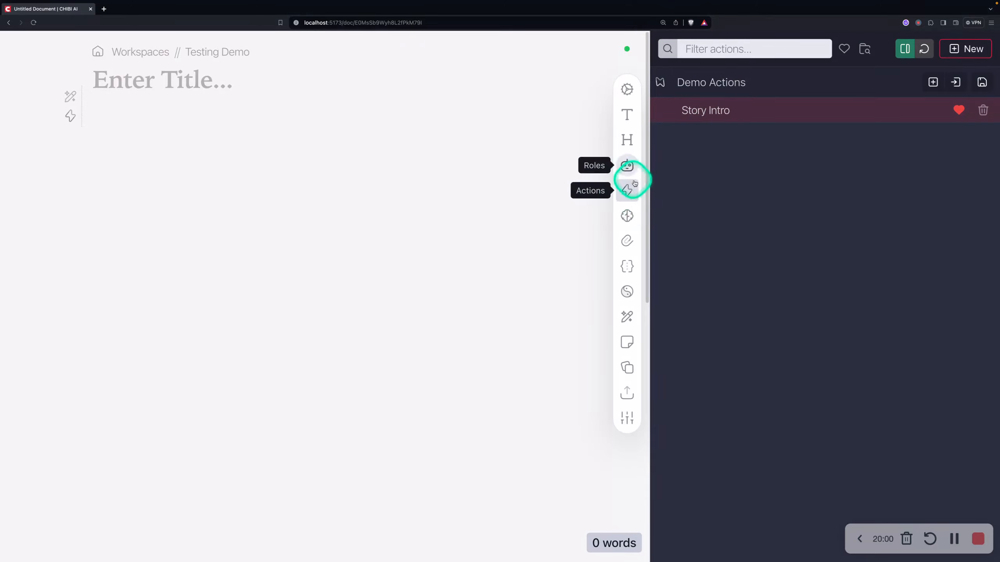
pyautogui.click(699, 112)
pyautogui.click(710, 115)
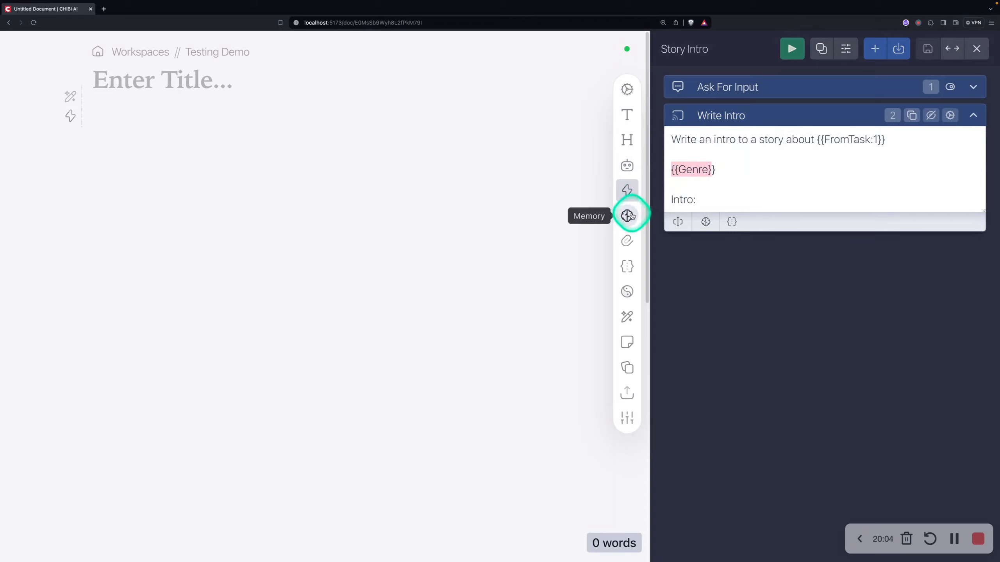
pyautogui.click(628, 215)
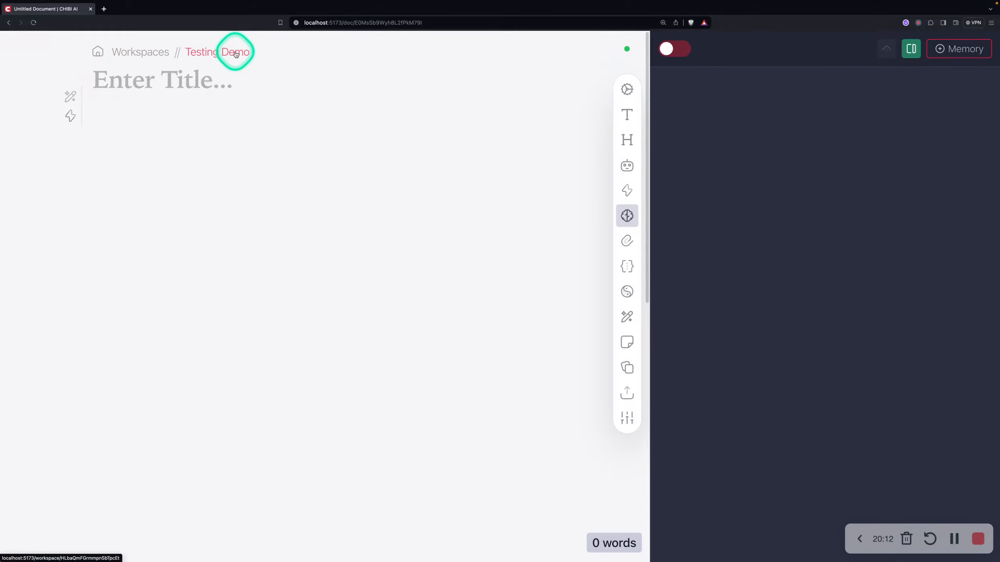
# Step: Delete the blank document from the Testing Demo workspace and reopen the Tokyo ramen story document
pyautogui.click(204, 51)
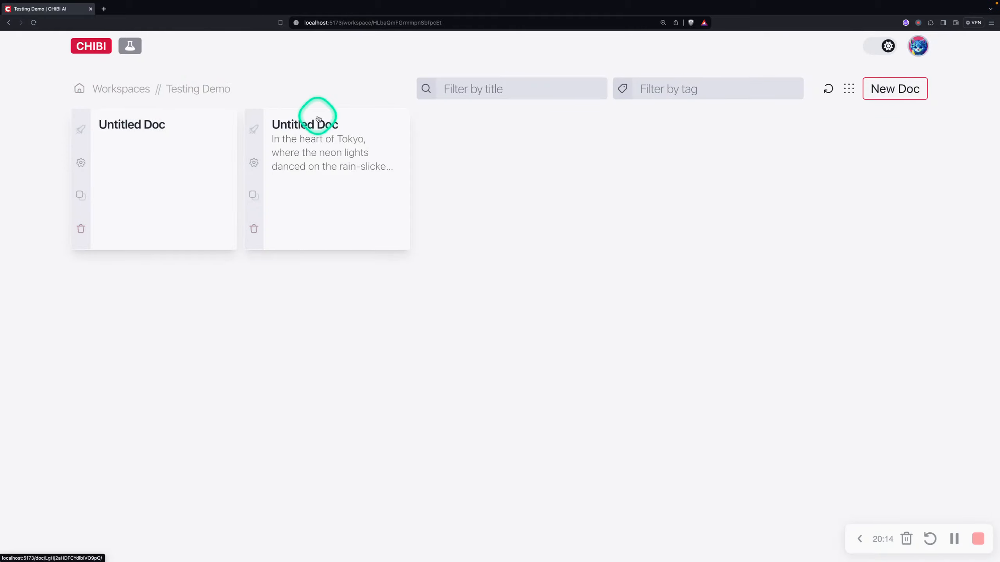
pyautogui.click(82, 228)
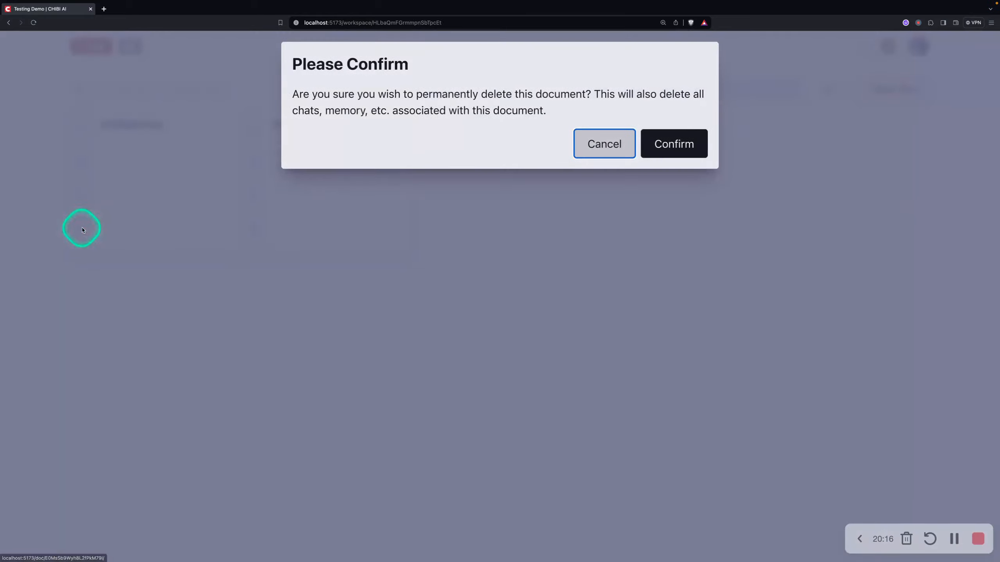
pyautogui.click(682, 149)
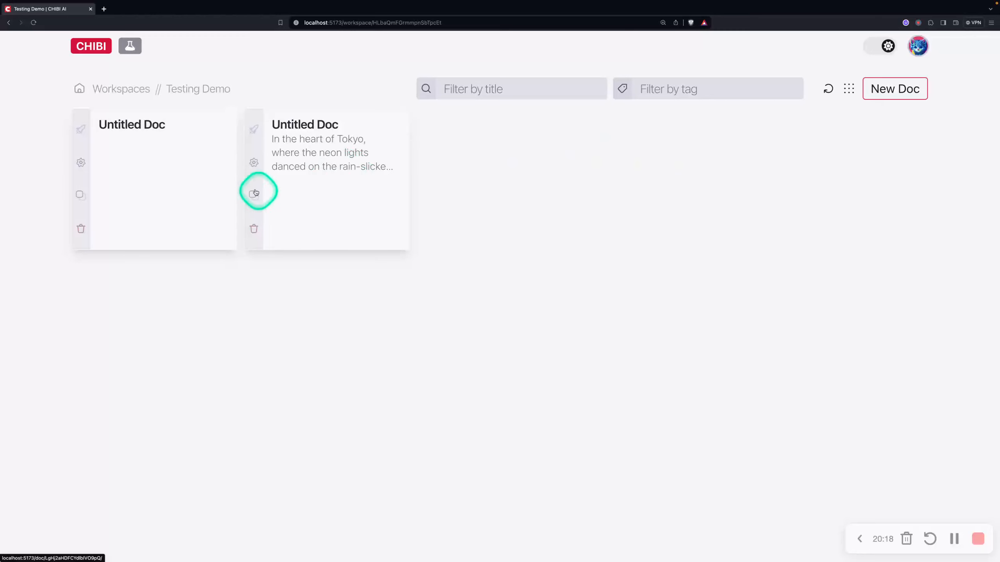
pyautogui.click(320, 140)
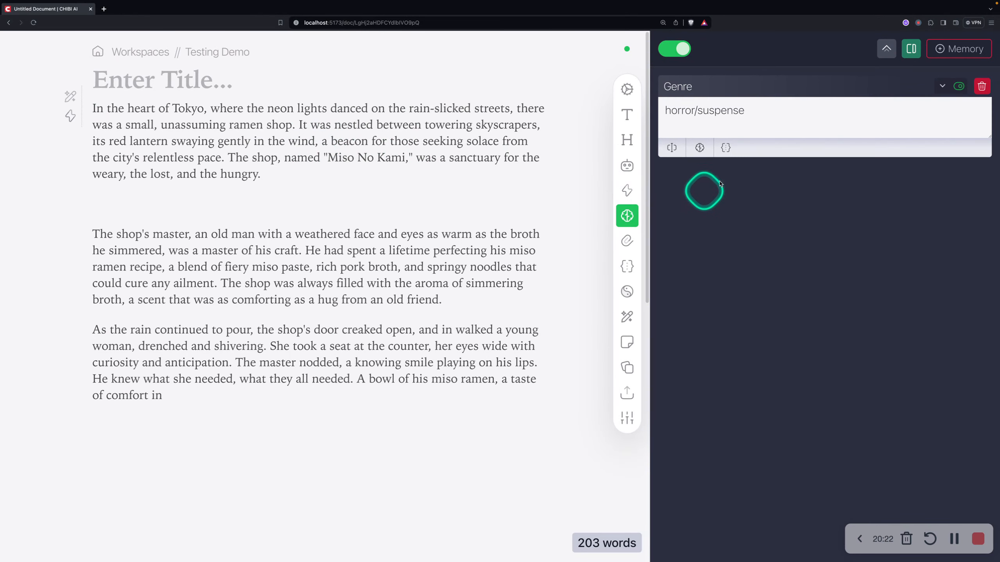
# Step: Turn off memory for the document and delete its Genre memory entry
pyautogui.click(801, 105)
pyautogui.moveTo(748, 110); pyautogui.dragTo(665, 108)
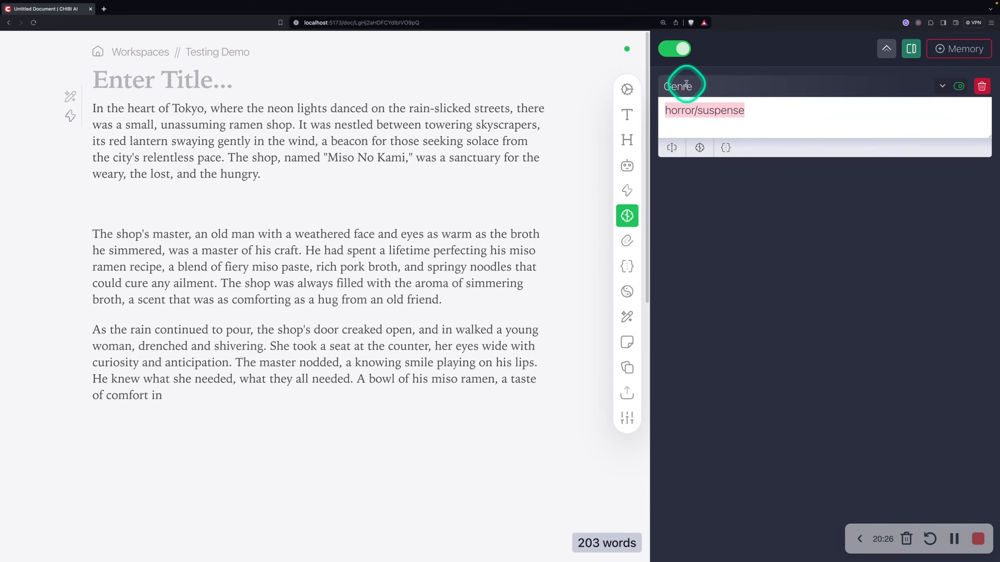
pyautogui.click(680, 49)
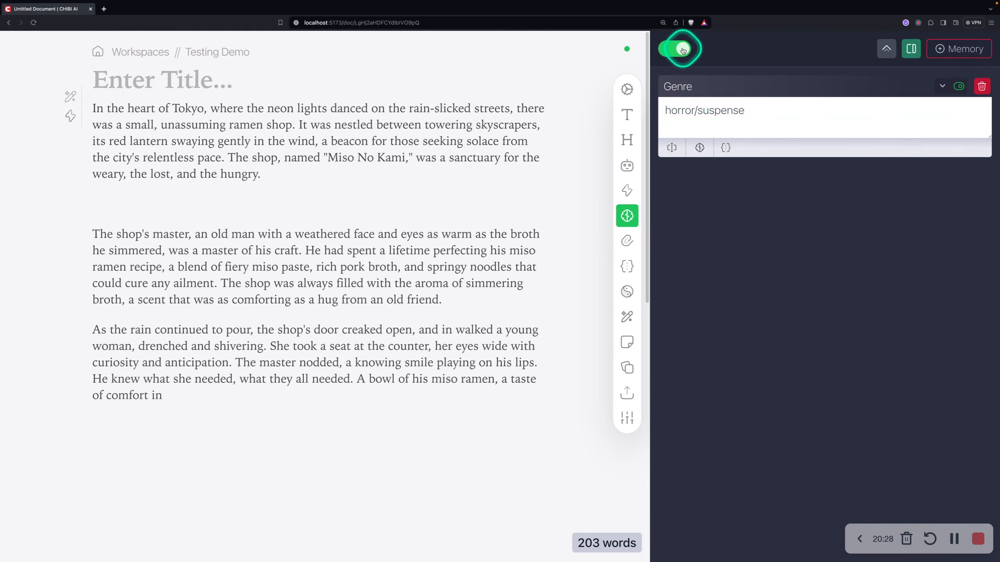
pyautogui.click(983, 87)
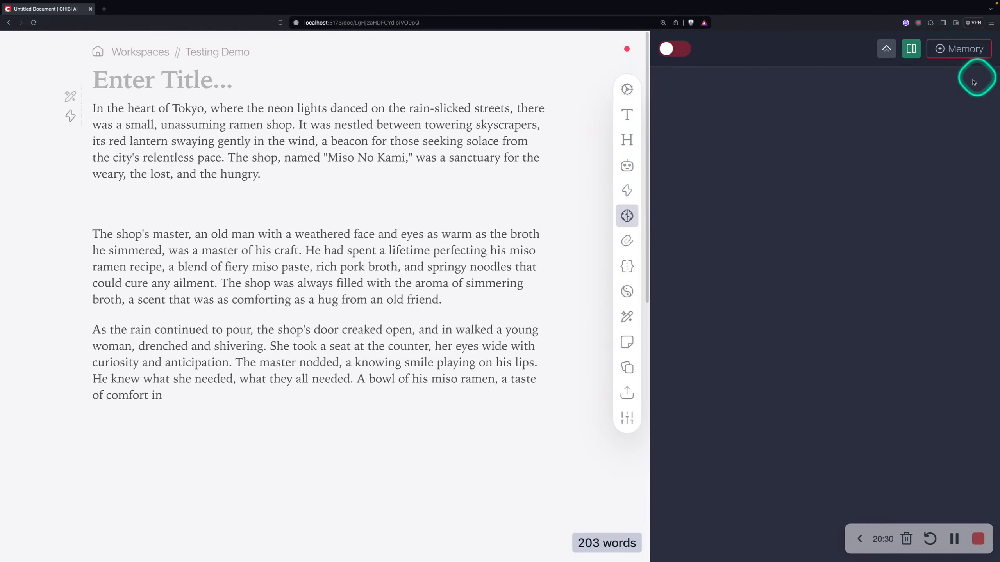
# Step: Create a new global variable group and name it "Demo variables"
pyautogui.click(628, 267)
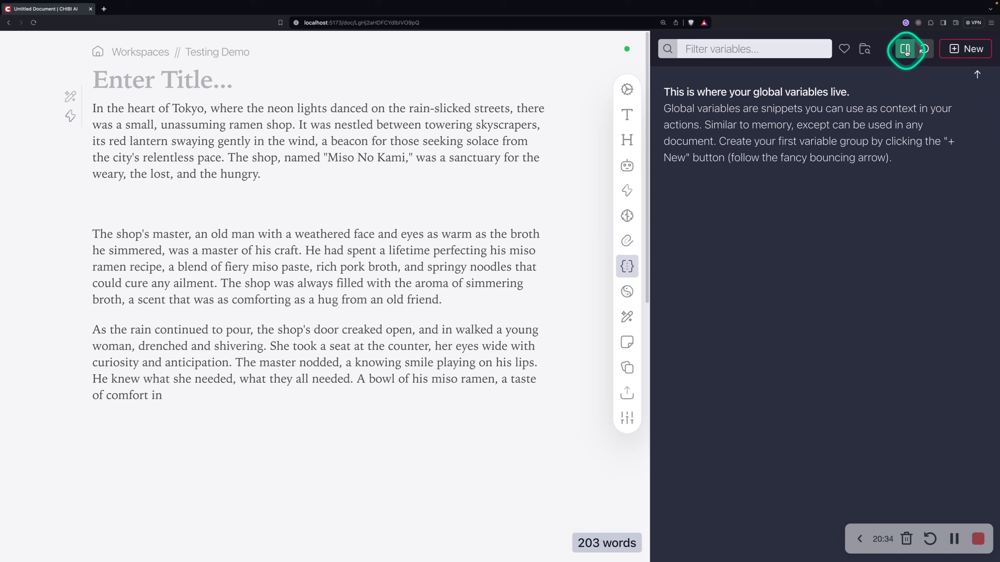
pyautogui.click(966, 50)
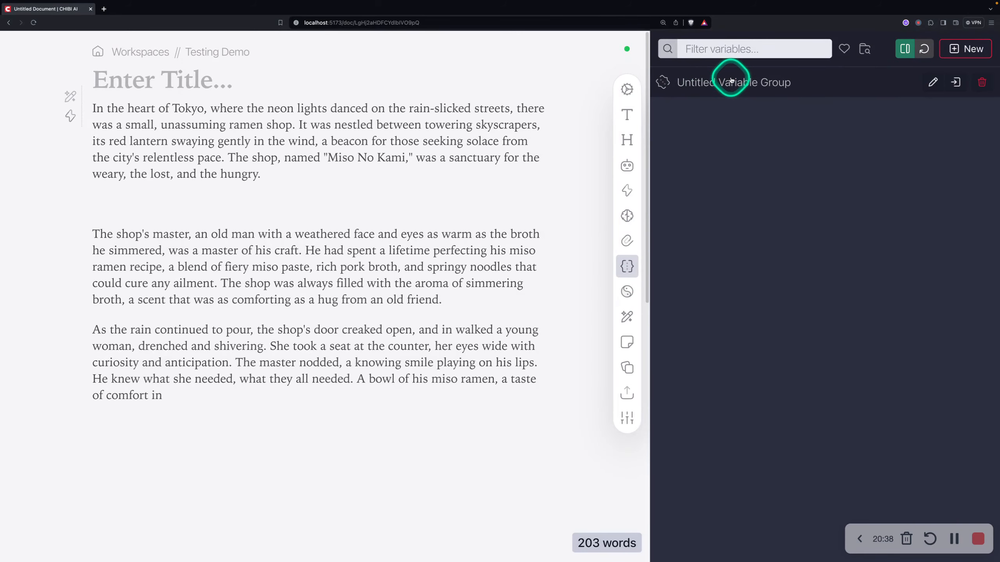
pyautogui.click(933, 82)
pyautogui.write('Demo variables')
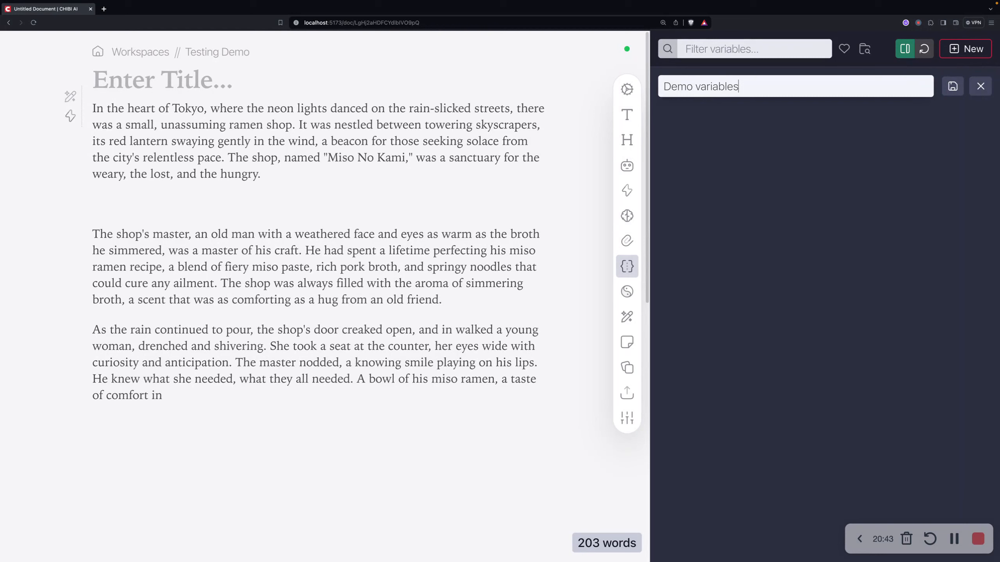
pyautogui.press('Return')
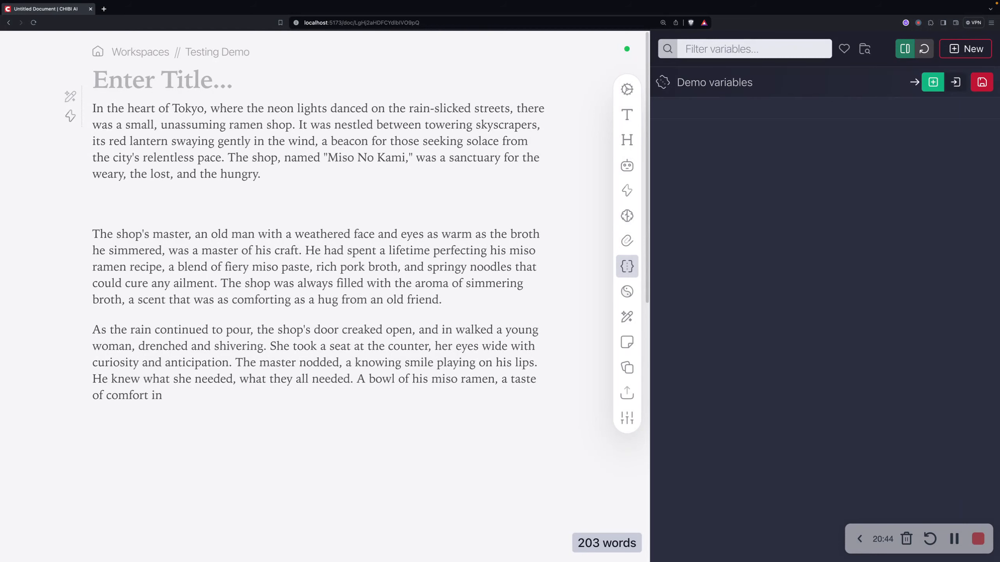
# Step: Add a global variable named "genre" to Demo variables, replace it with "horror/suspense", and save it
pyautogui.click(934, 82)
pyautogui.click(735, 107)
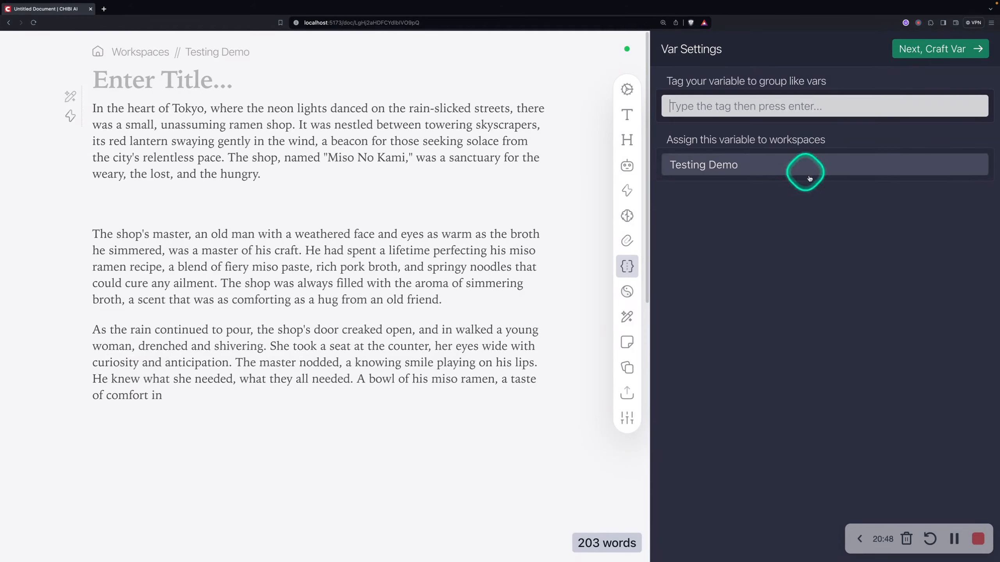
pyautogui.click(920, 49)
pyautogui.click(767, 102)
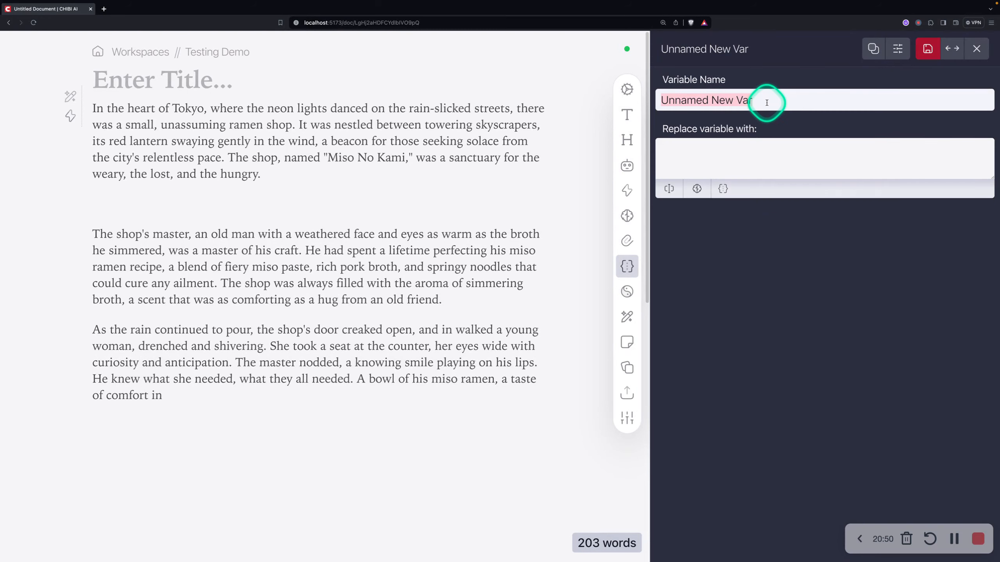
pyautogui.write('genre')
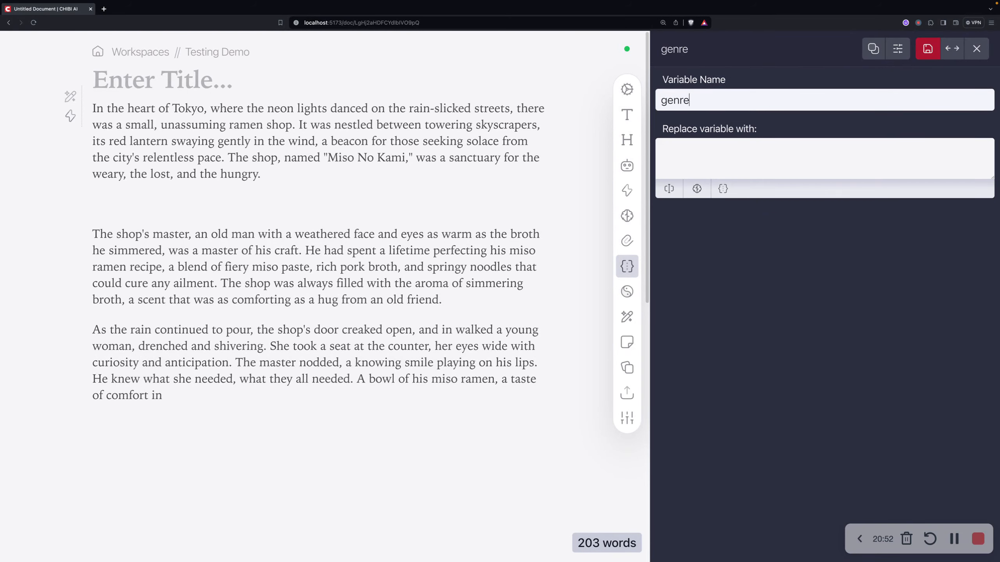
pyautogui.press('Tab')
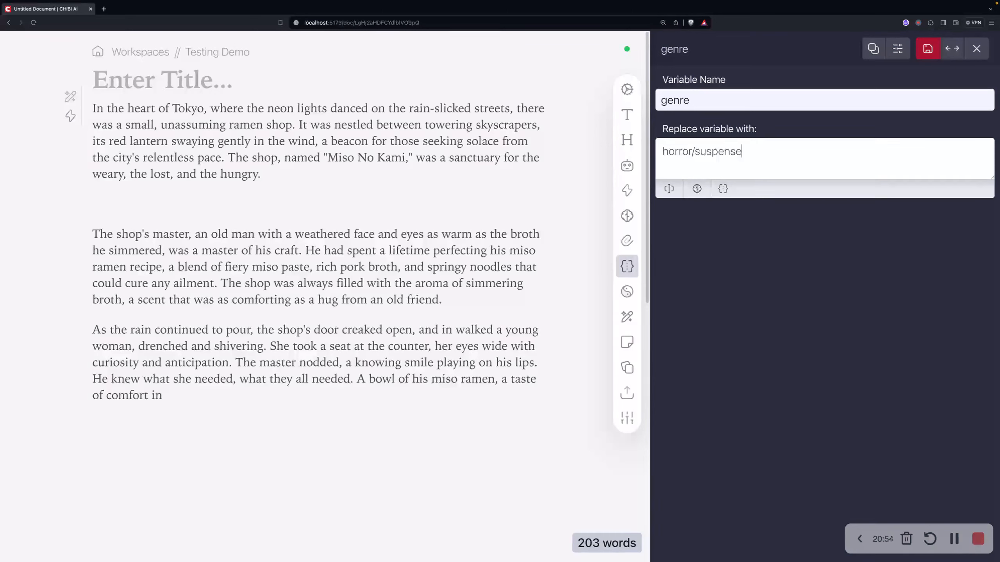
pyautogui.click(927, 49)
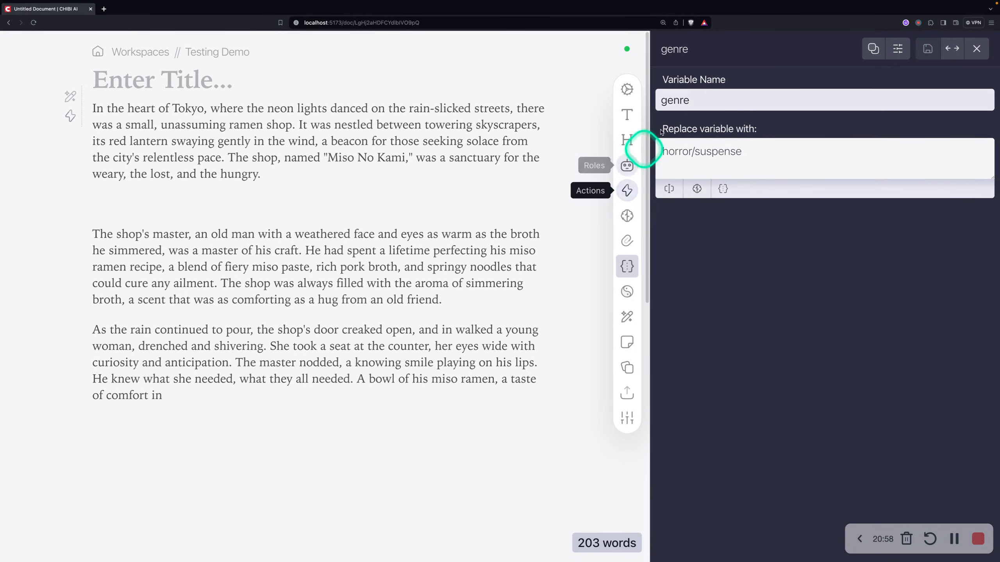
pyautogui.click(628, 266)
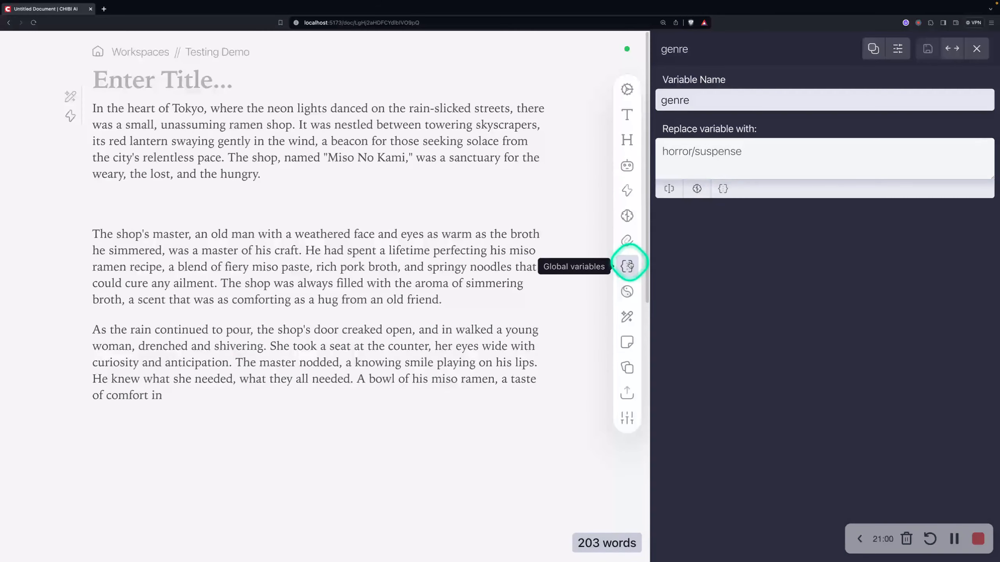
# Step: Remove the {{Genre}} placeholder from the Write Intro task of the Story Intro action
pyautogui.moveTo(713, 99); pyautogui.dragTo(626, 100)
pyautogui.click(977, 48)
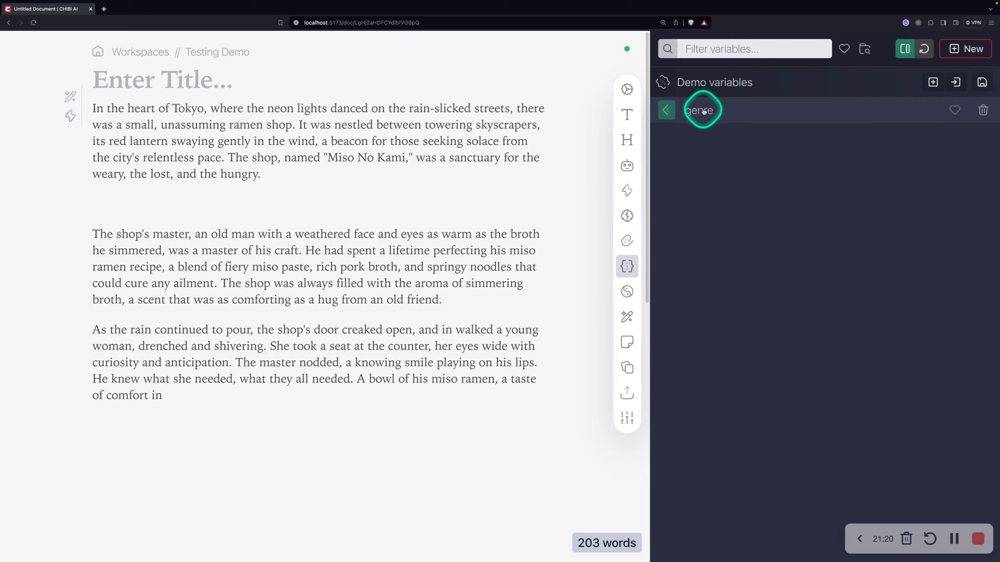
pyautogui.click(631, 189)
pyautogui.tripleClick(682, 170)
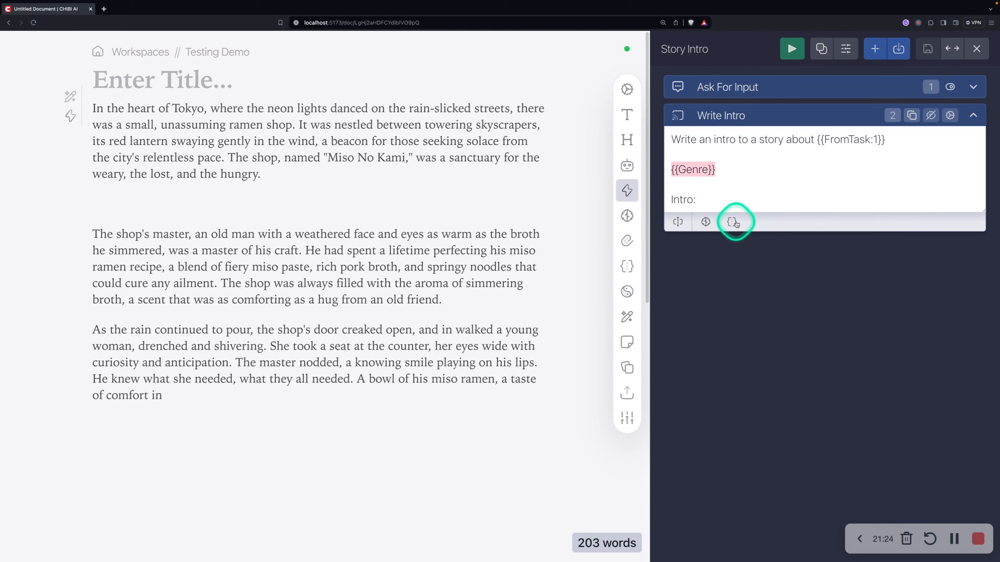
pyautogui.click(737, 180)
pyautogui.click(707, 223)
pyautogui.click(748, 170)
pyautogui.click(734, 222)
pyautogui.click(779, 223)
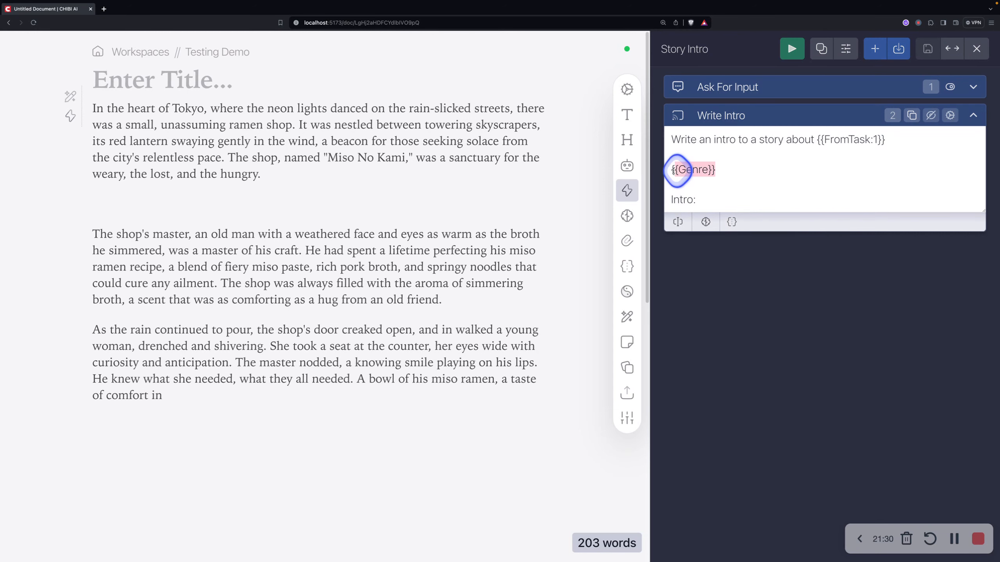
pyautogui.press('BackSpace')
pyautogui.press('BackSpace')
pyautogui.press('BackSpace')
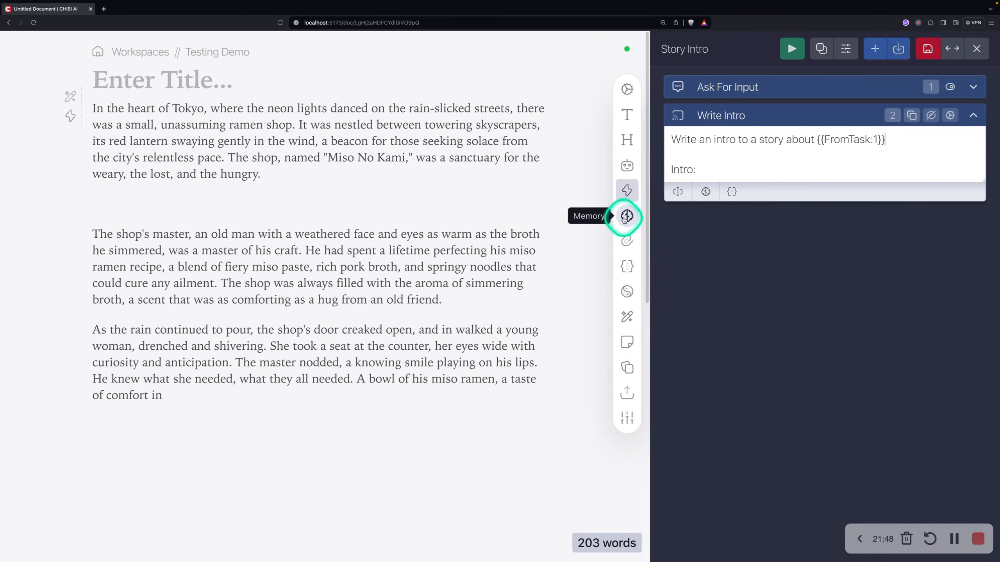
# Step: Create a new clip group and name it "Demo clips"
pyautogui.click(627, 241)
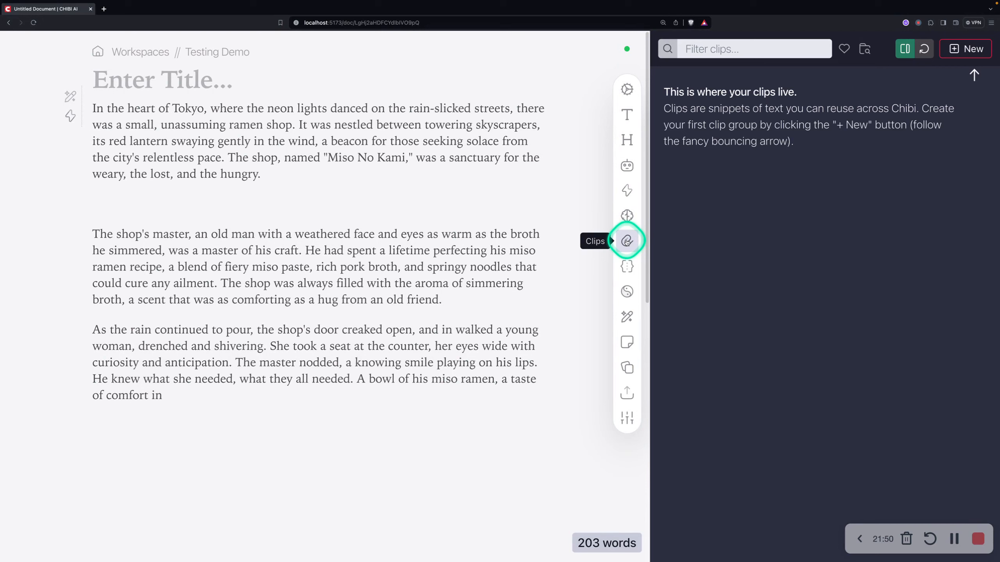
pyautogui.click(952, 53)
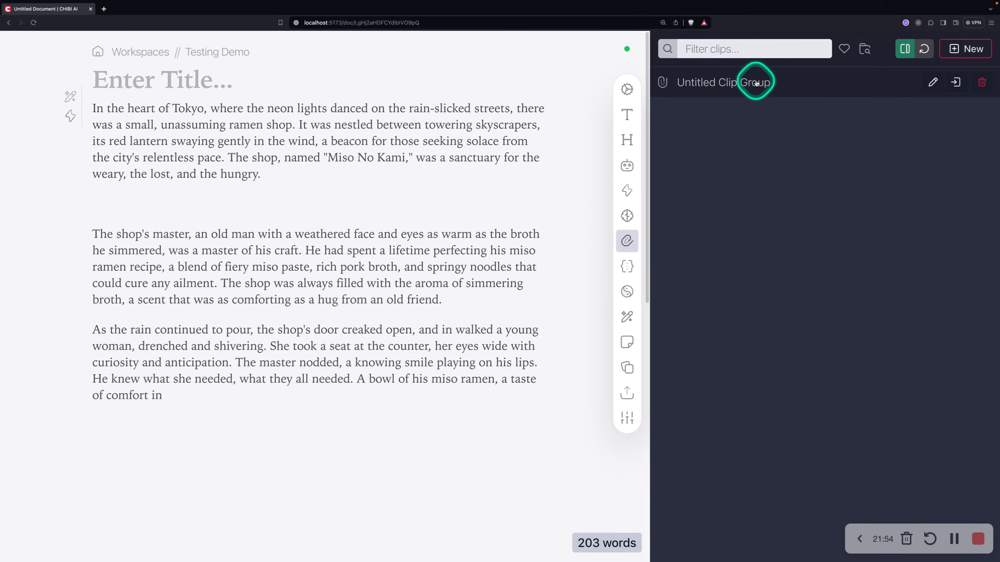
pyautogui.click(933, 82)
pyautogui.write('Demo')
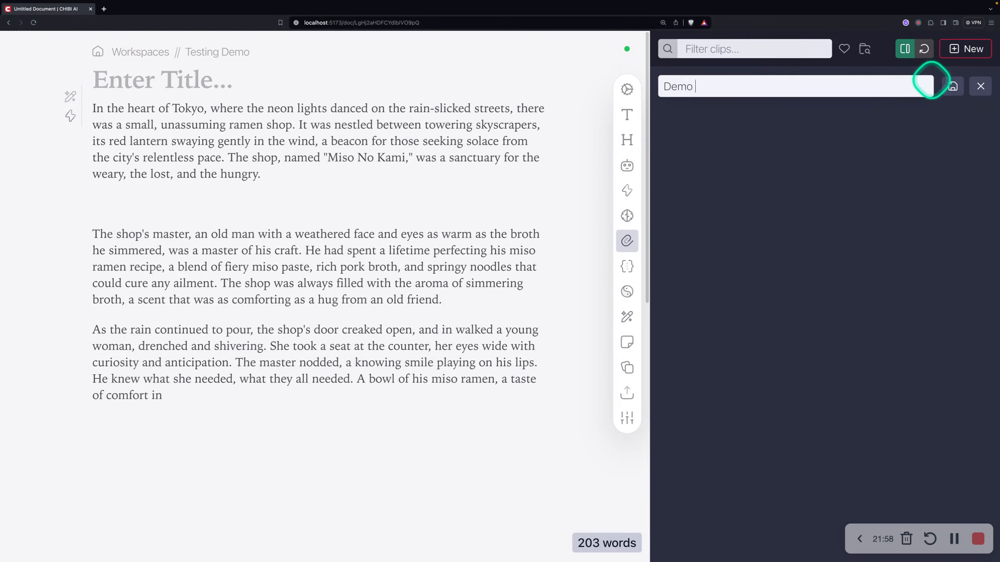
pyautogui.write(' clips')
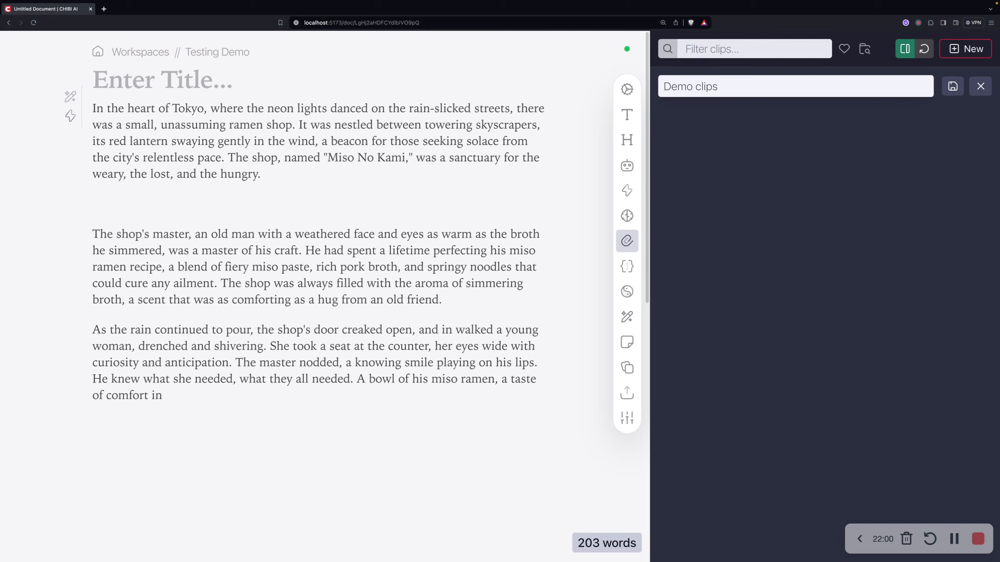
pyautogui.press('Return')
# Step: Add a clip to Demo clips with the text "This is a really nice ramen shop." and save it
pyautogui.click(940, 83)
pyautogui.click(960, 56)
pyautogui.click(841, 95)
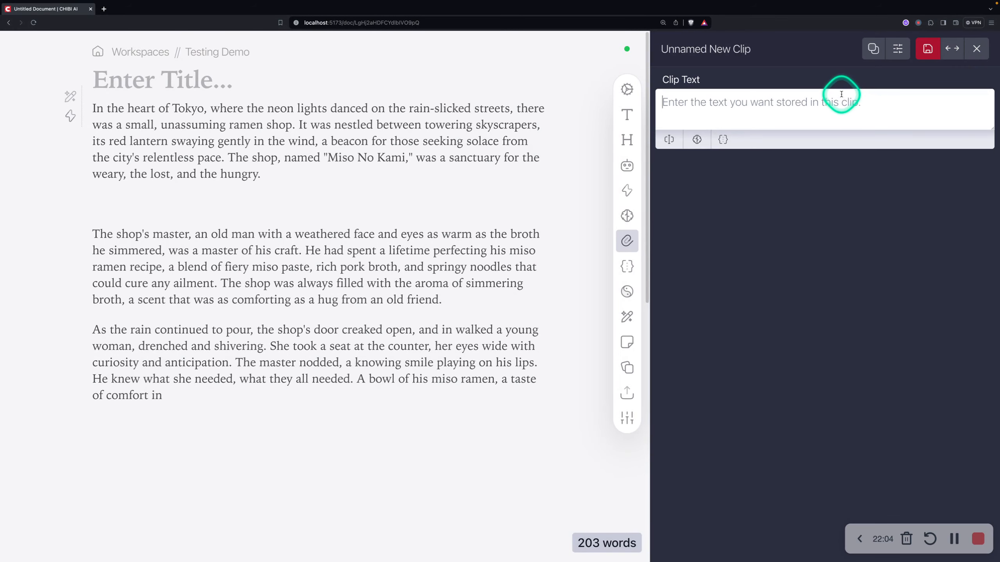
pyautogui.write('This is a really nice ramen shop.')
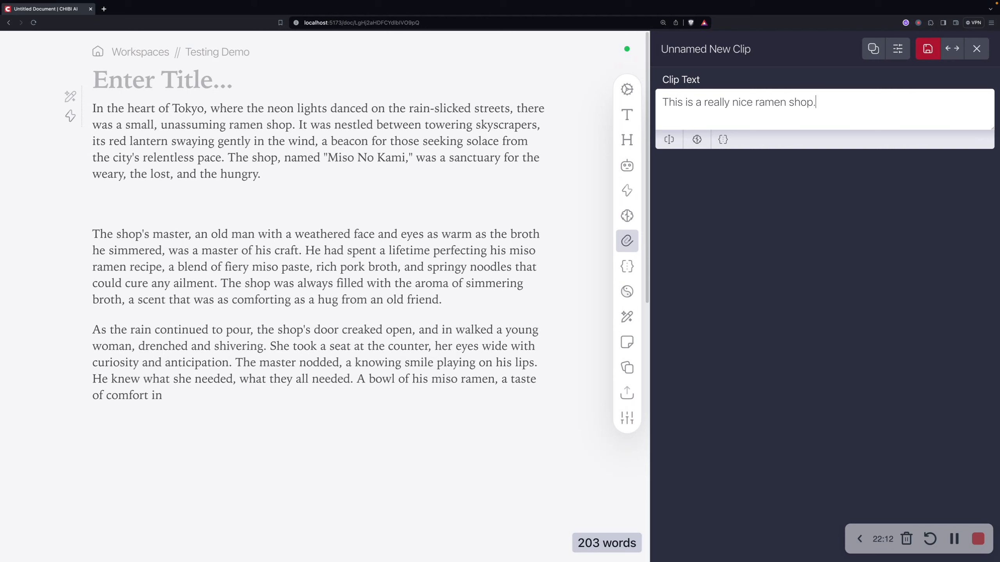
pyautogui.click(928, 47)
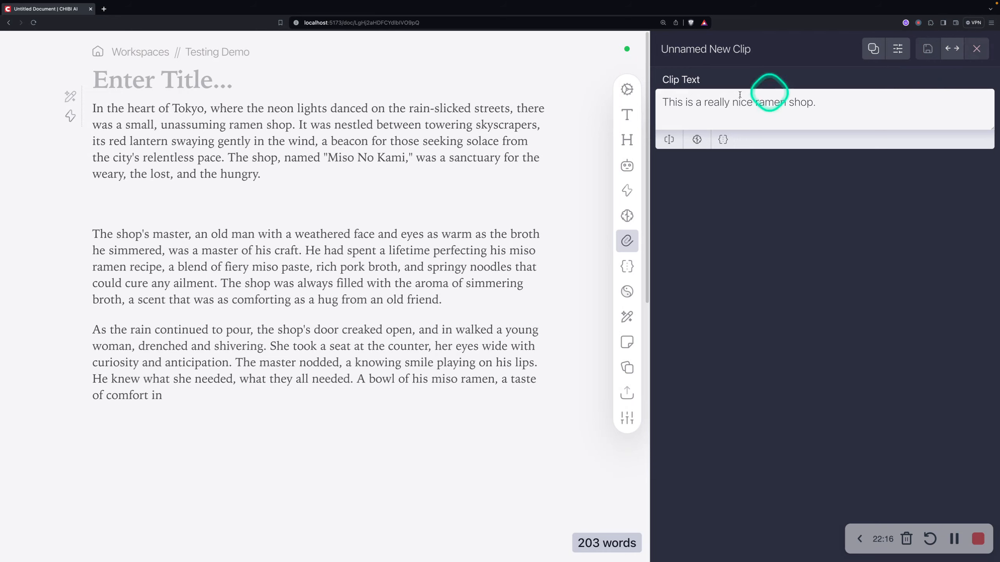
pyautogui.click(977, 49)
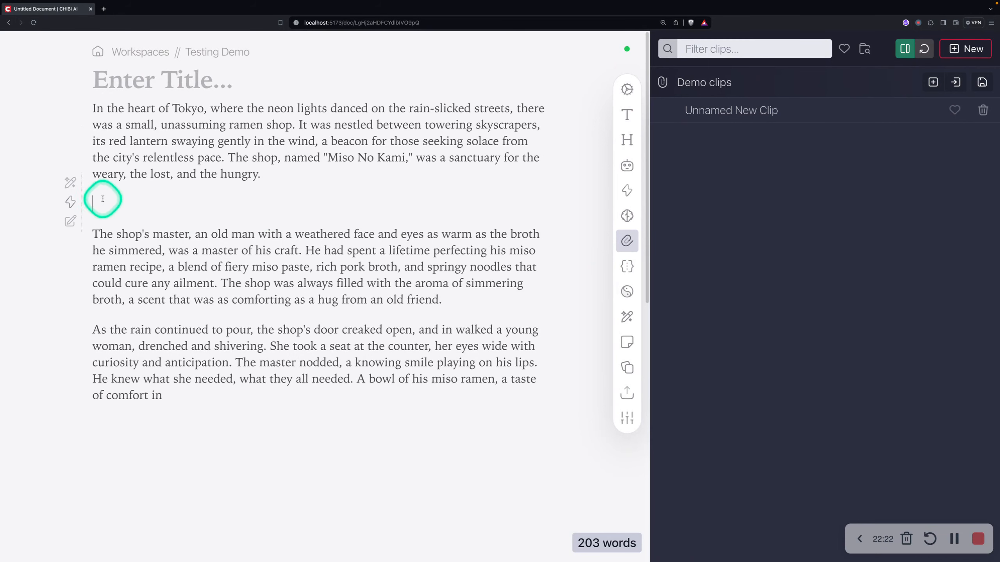
# Step: Insert the saved ramen shop clip on the blank line below the document's opening paragraph
pyautogui.click(666, 110)
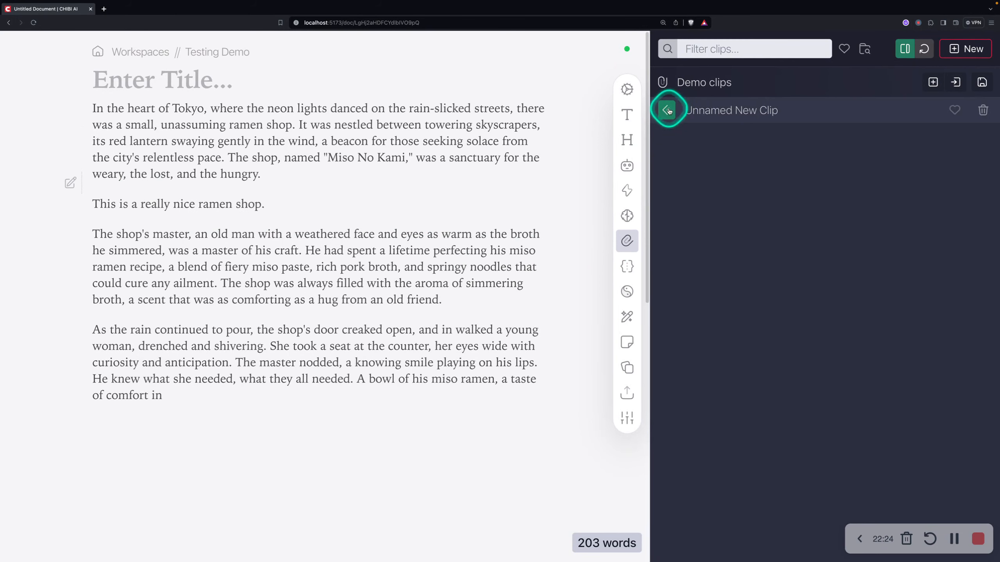
pyautogui.moveTo(277, 202); pyautogui.dragTo(88, 215)
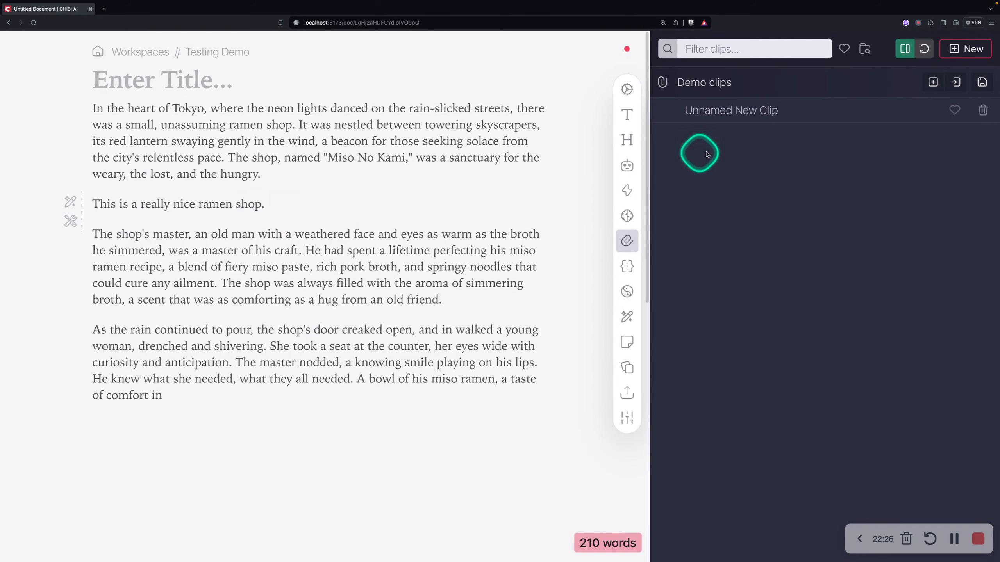
pyautogui.moveTo(279, 205); pyautogui.dragTo(112, 205)
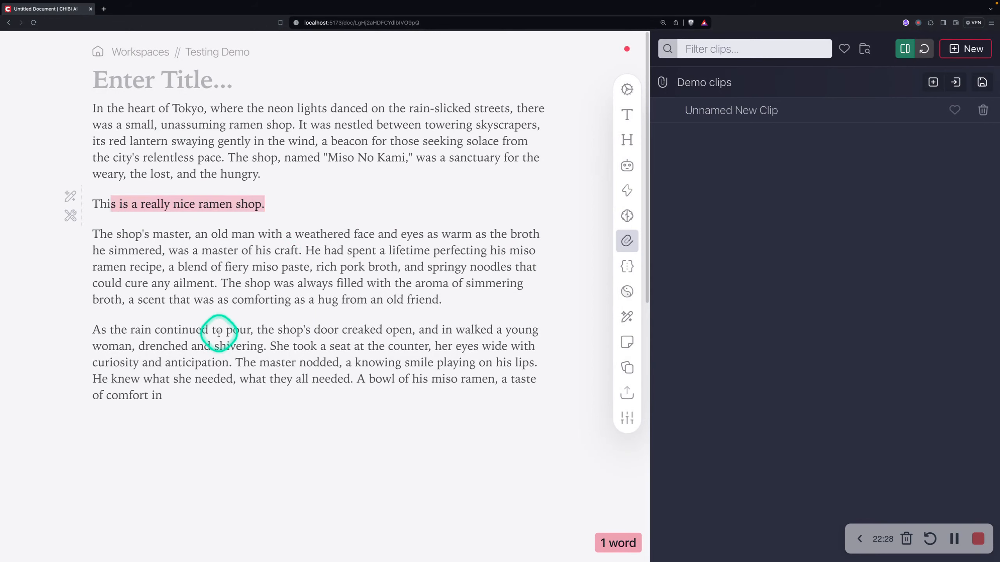
pyautogui.click(284, 205)
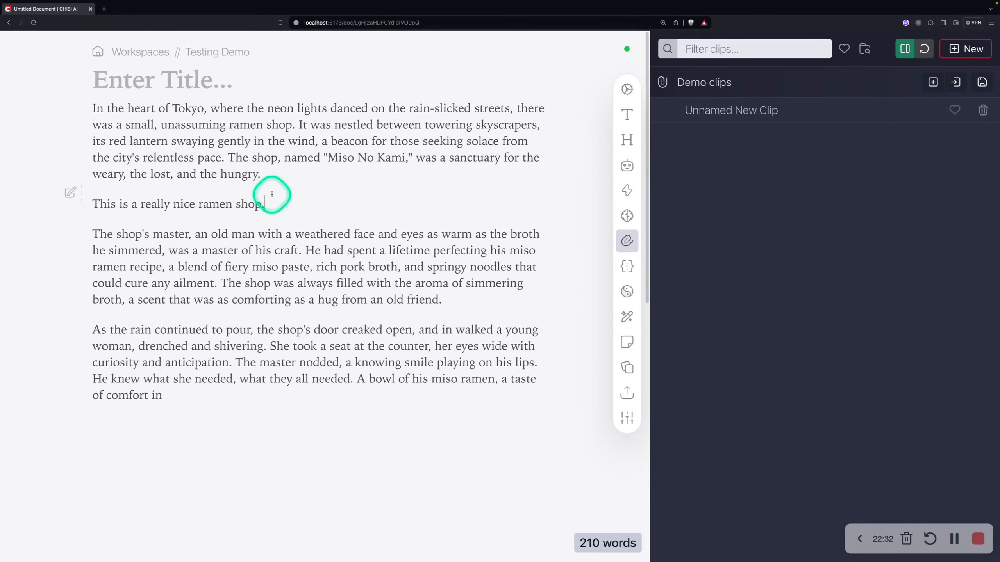
# Step: Delete the inserted clip sentence along with its empty line and collapse the Demo clips group
pyautogui.moveTo(282, 205); pyautogui.dragTo(88, 208)
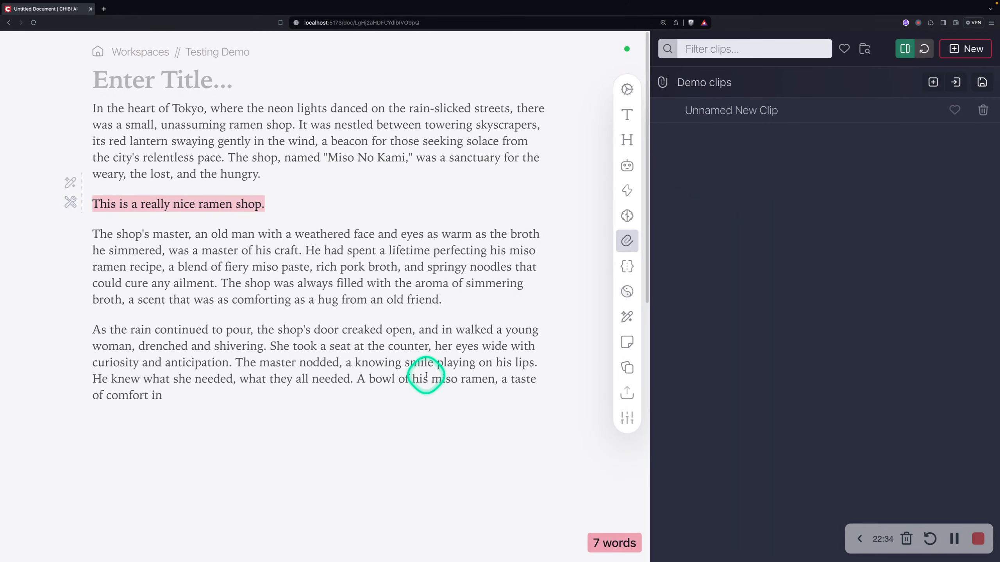
pyautogui.press('BackSpace')
pyautogui.press('BackSpace')
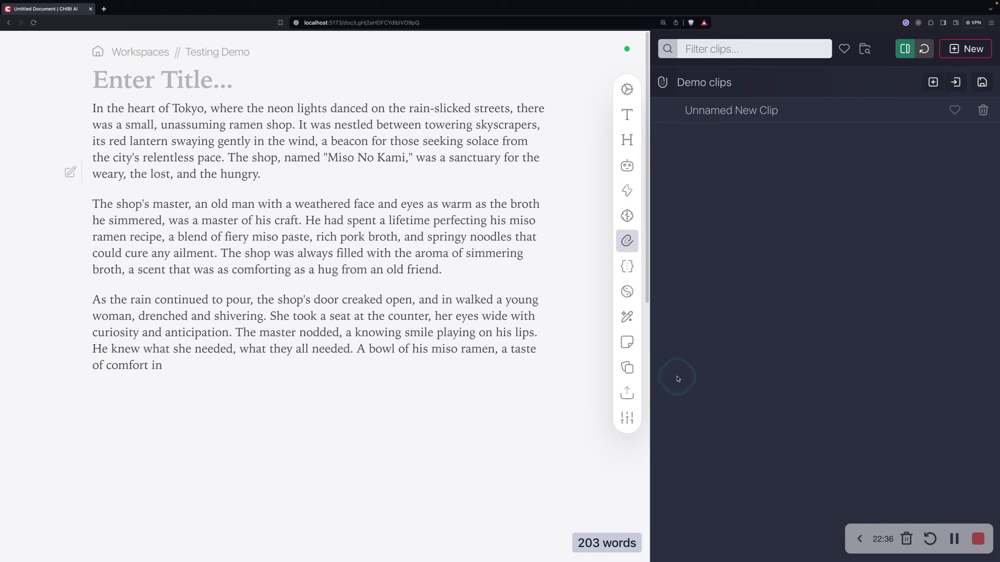
pyautogui.click(718, 90)
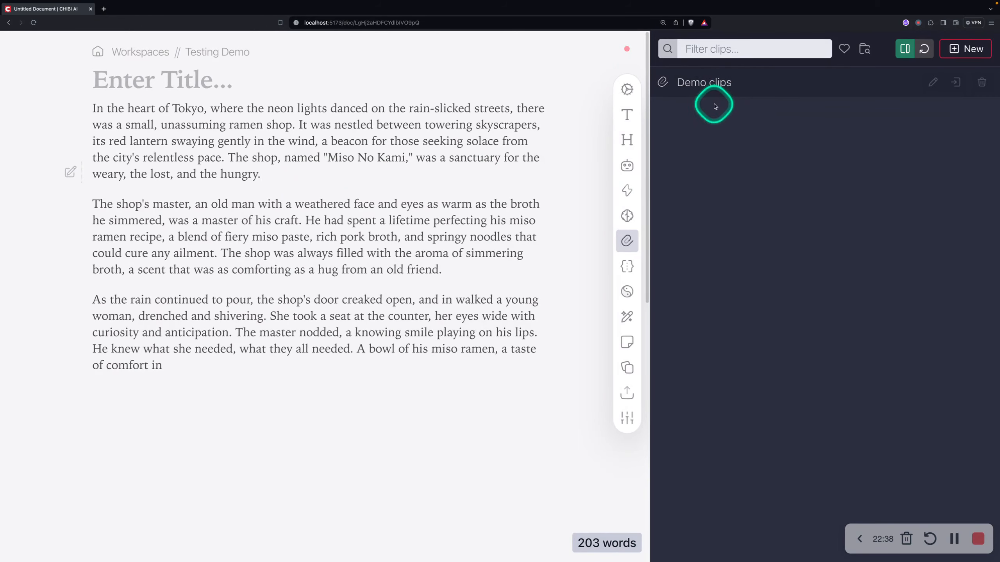
# Step: Below the opening paragraph, run the inline command "/write a single sentence about the history of Miso No Kami"
pyautogui.click(309, 176)
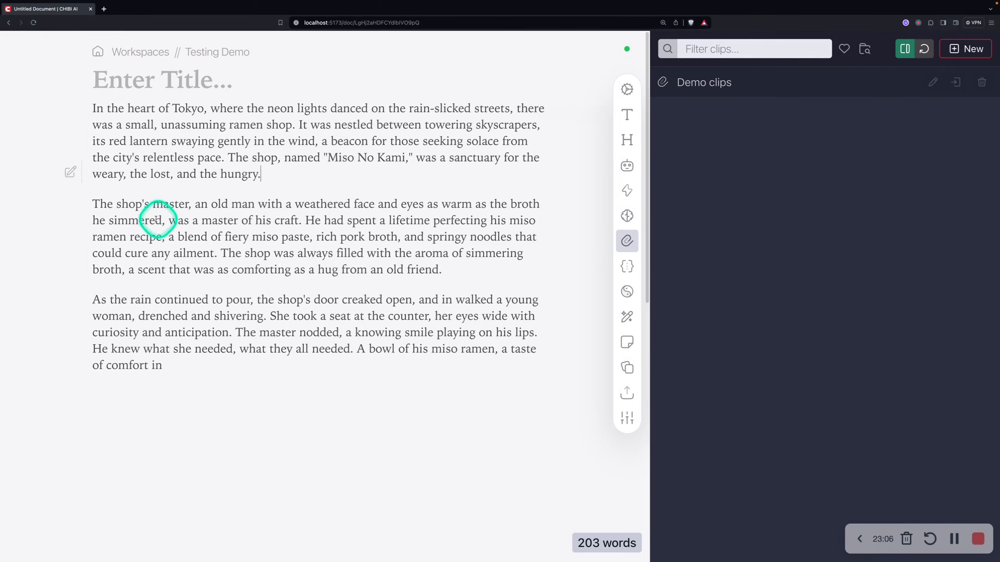
pyautogui.click(282, 177)
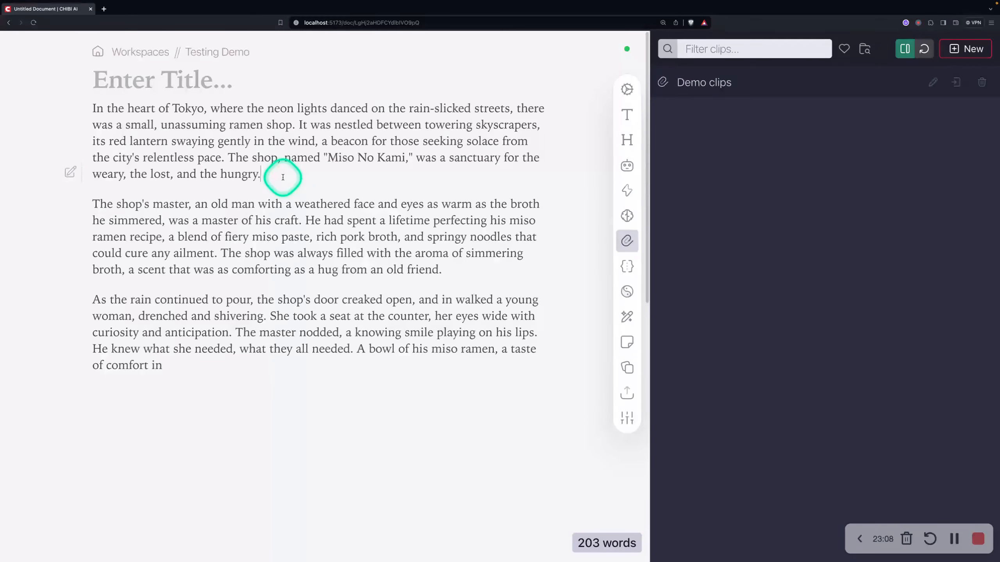
pyautogui.press('Return')
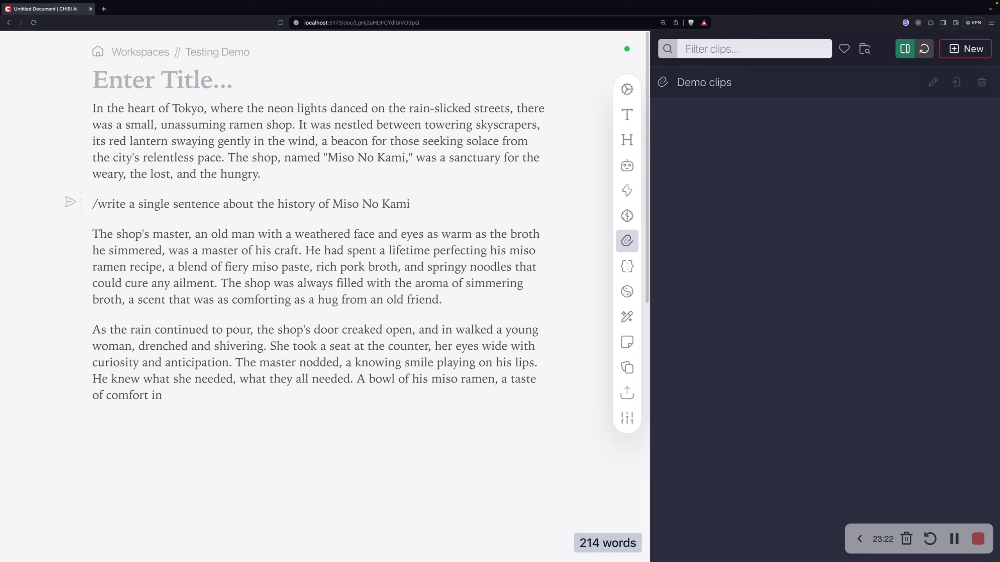
pyautogui.press('Return')
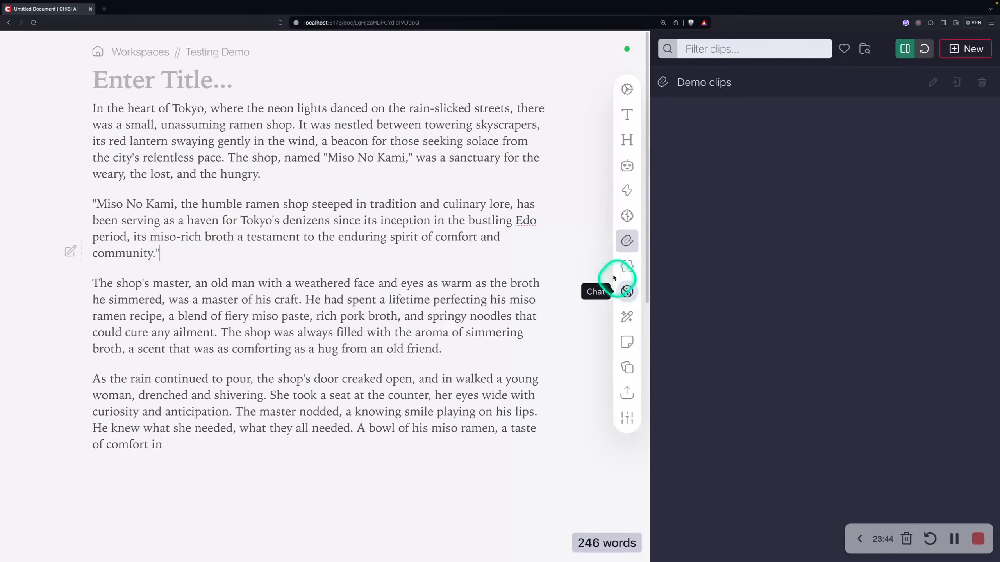
pyautogui.click(191, 284)
pyautogui.click(191, 253)
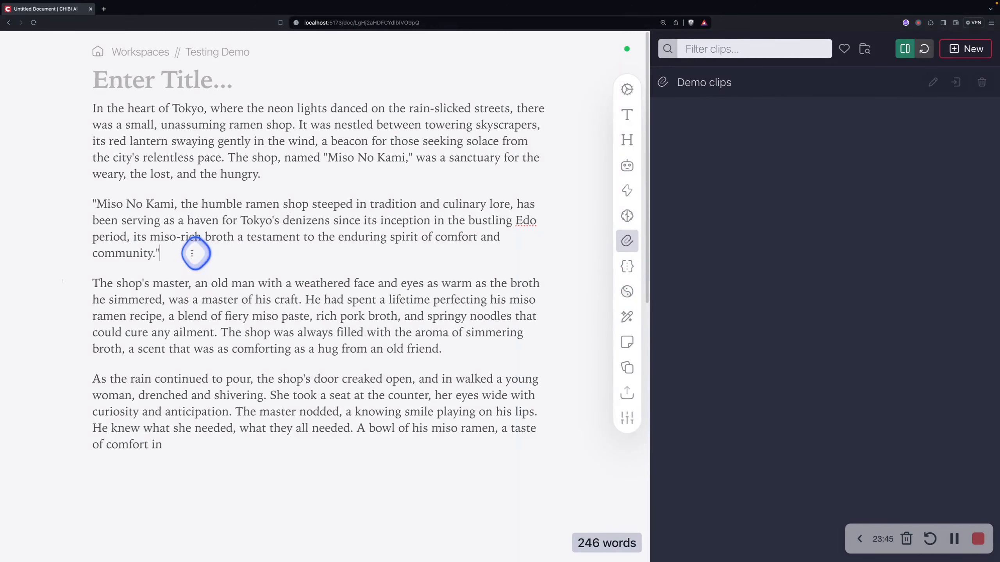
# Step: Open the chat with the Chibi Fantasy Writer role and change its context layers to include in-document context
pyautogui.click(627, 291)
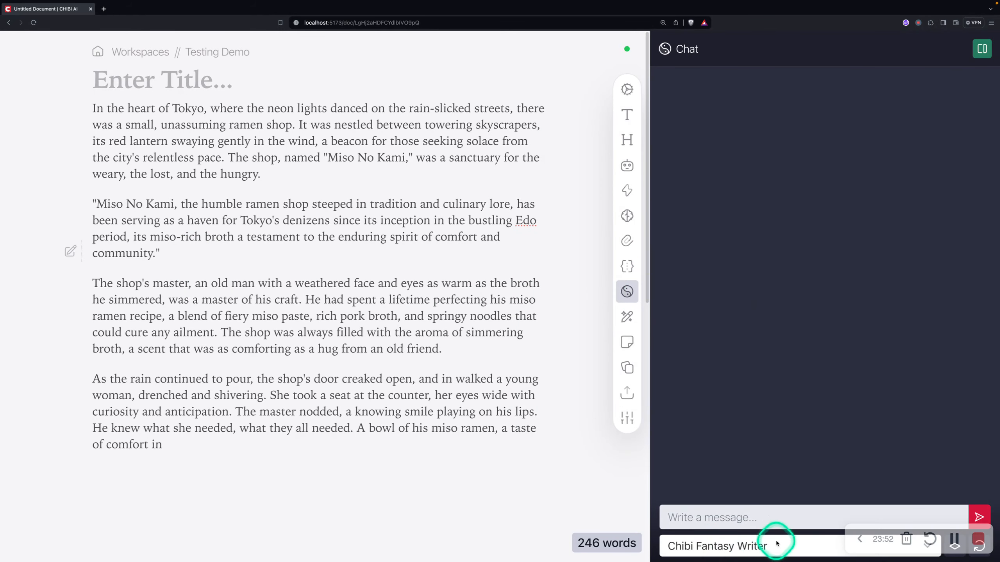
pyautogui.moveTo(876, 532); pyautogui.dragTo(42, 528)
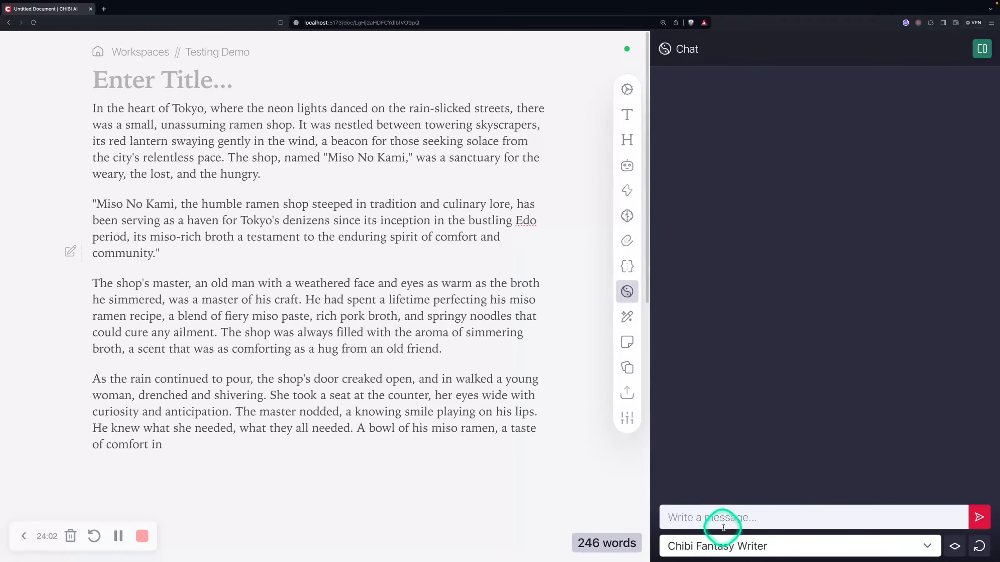
pyautogui.click(733, 517)
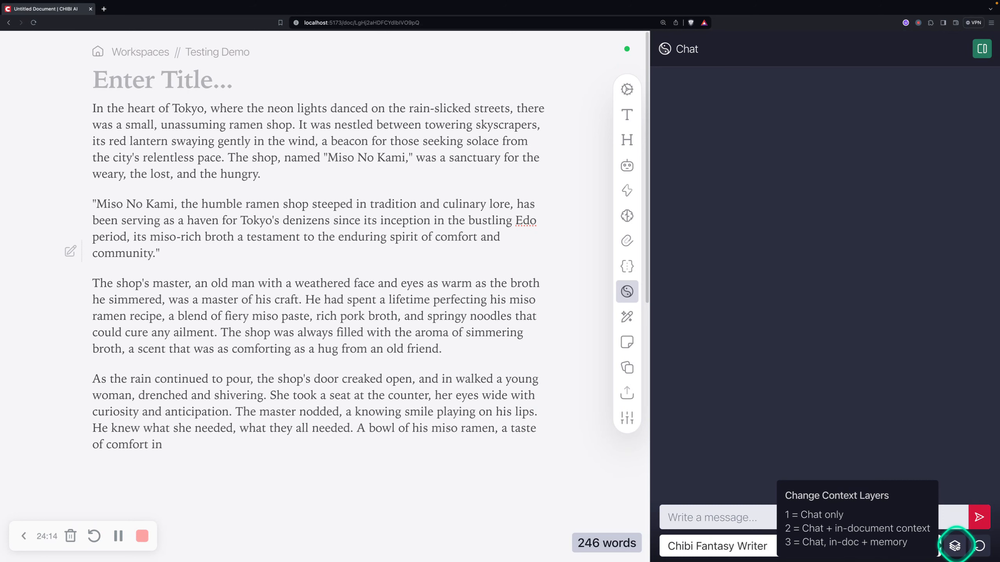
pyautogui.click(956, 547)
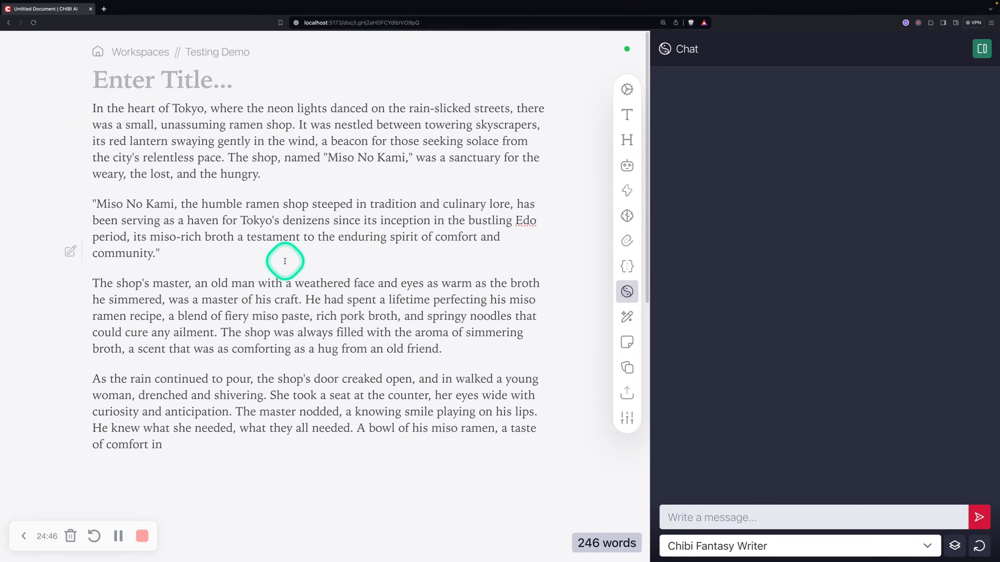
# Step: Select the generated Miso No Kami history paragraph and send the chat message "Expand on this" about it
pyautogui.click(156, 253)
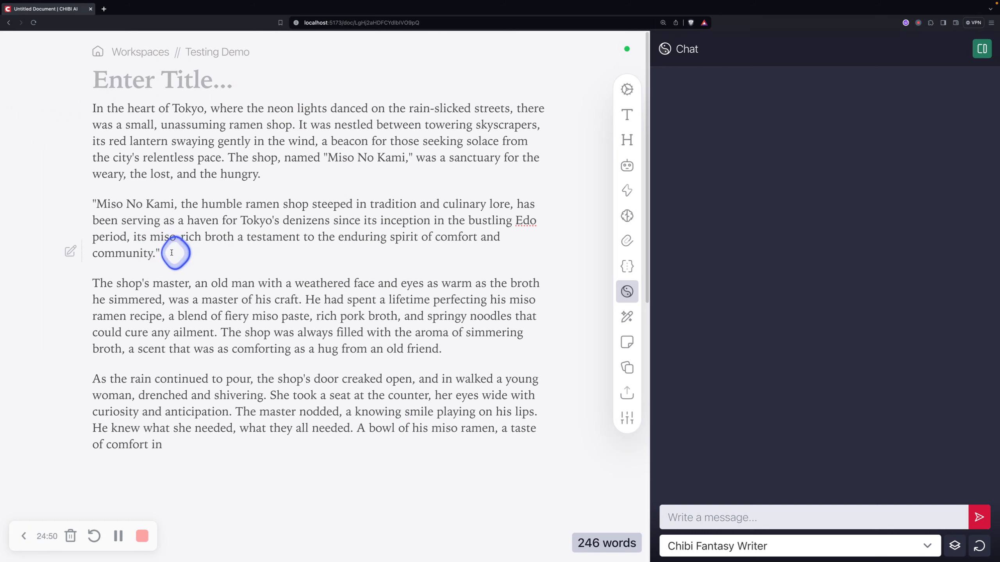
pyautogui.doubleClick(172, 252)
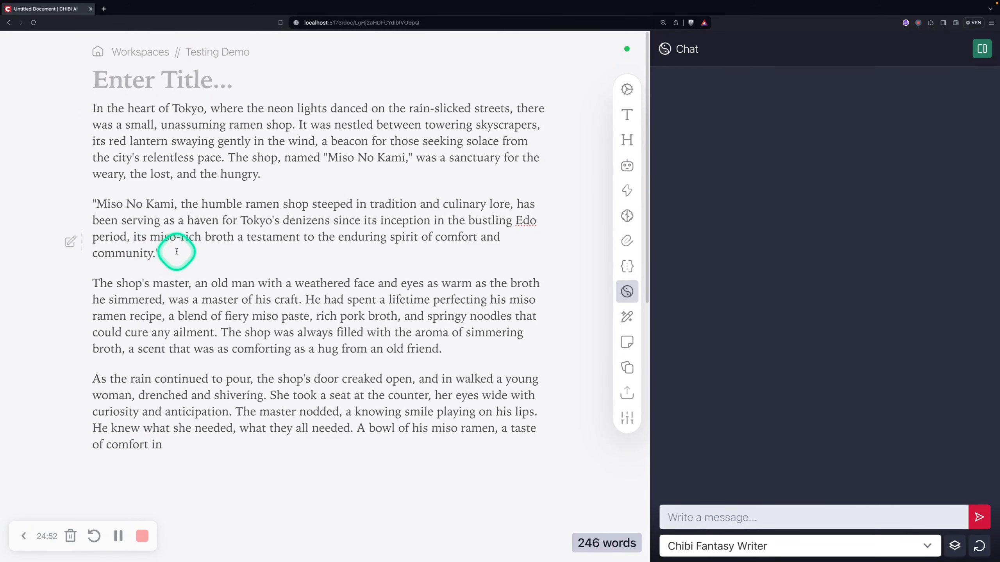
pyautogui.moveTo(172, 253); pyautogui.dragTo(69, 74)
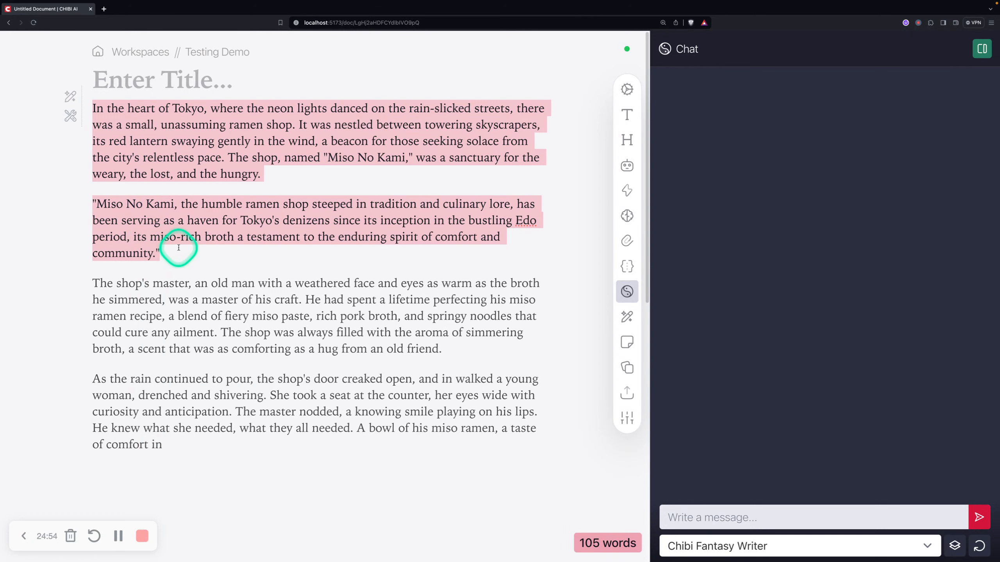
pyautogui.click(179, 247)
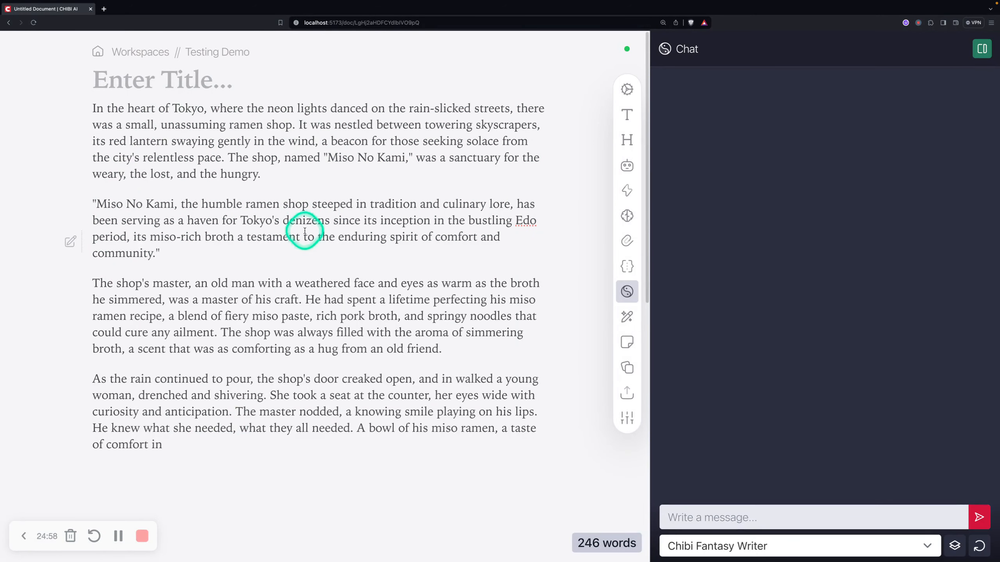
pyautogui.moveTo(180, 256); pyautogui.dragTo(73, 190)
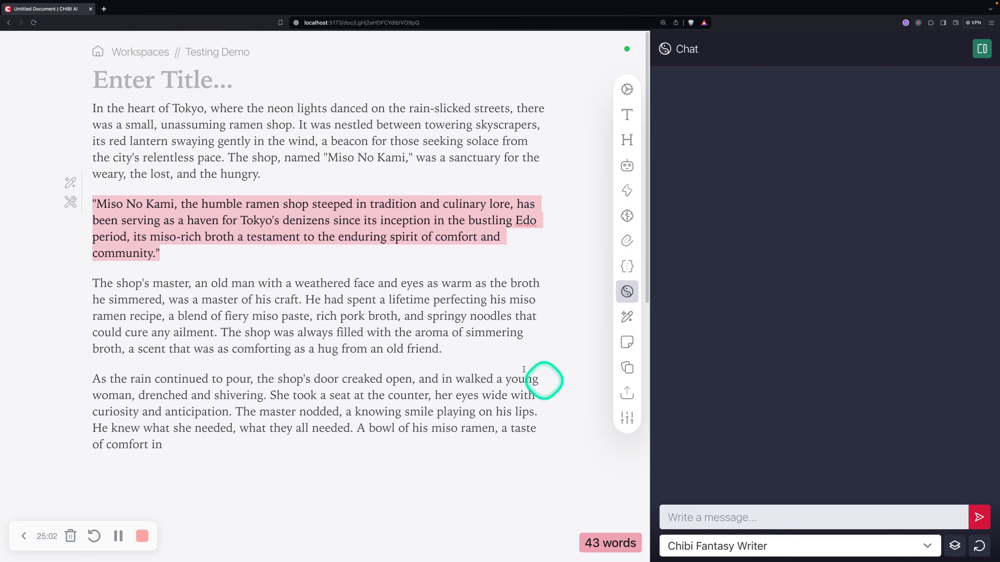
pyautogui.click(735, 517)
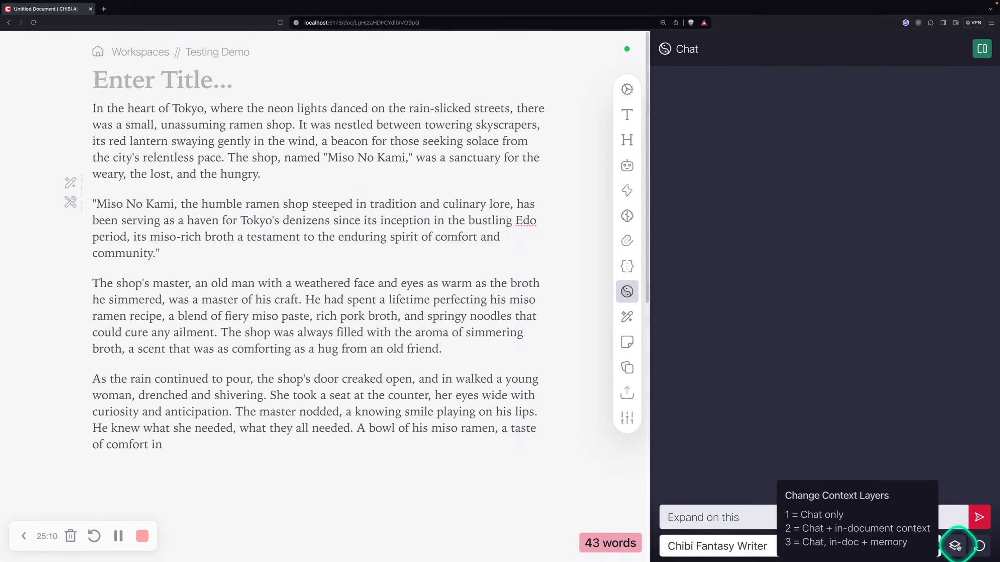
pyautogui.click(980, 517)
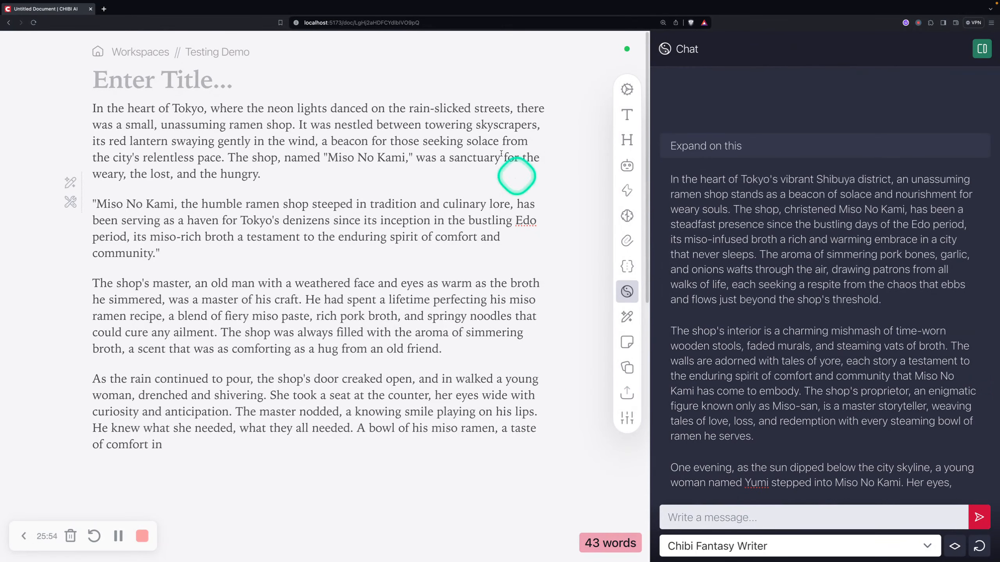
# Step: Leave the Chibi Fantasy Writer role settings and add an empty line below the opening paragraph
pyautogui.click(620, 170)
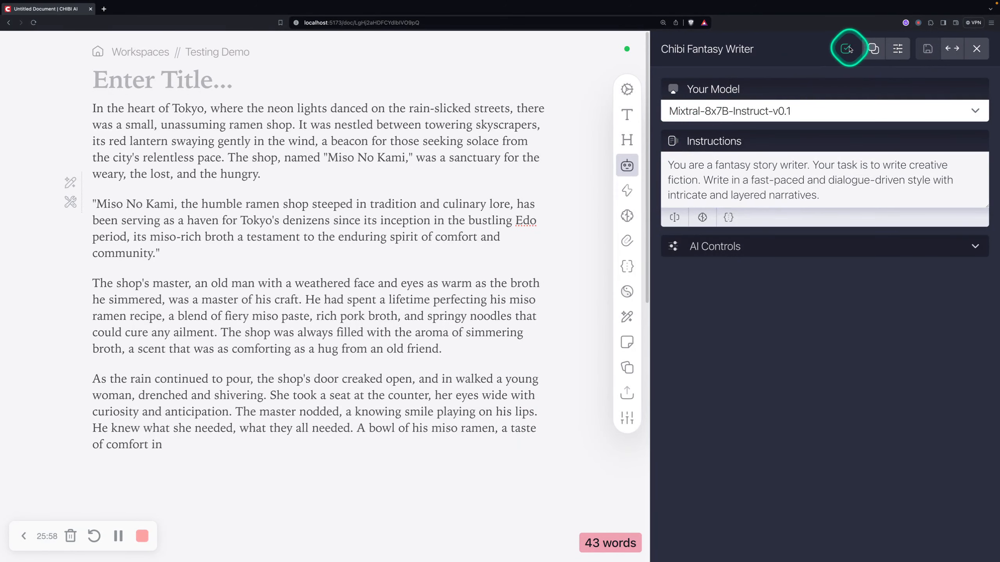
pyautogui.click(976, 48)
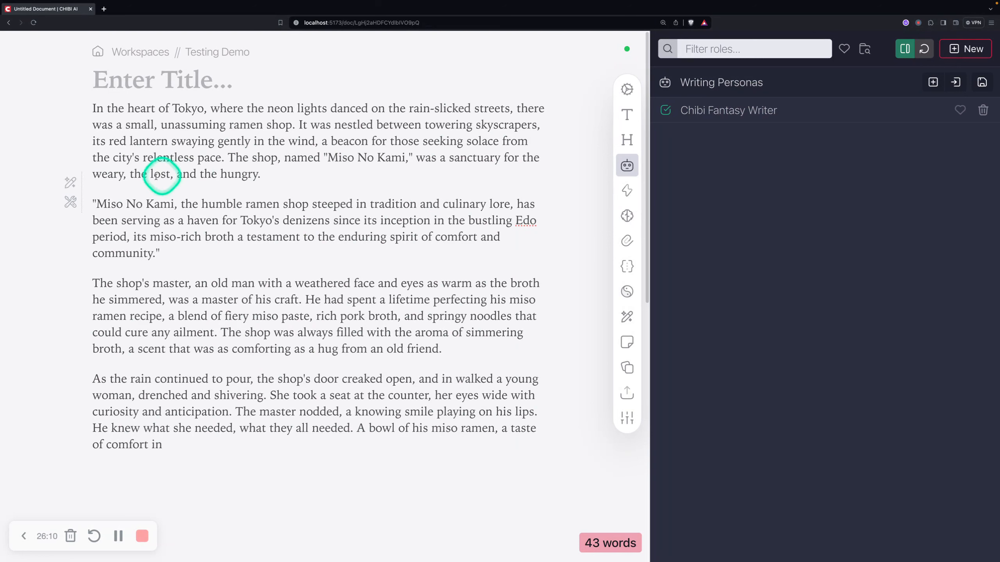
pyautogui.click(268, 171)
pyautogui.press('Return')
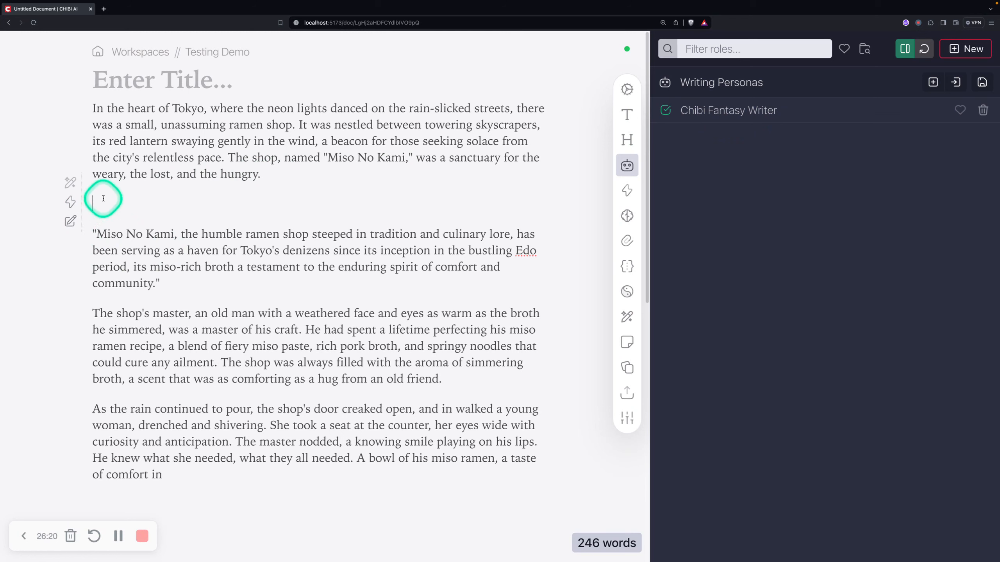
pyautogui.click(284, 170)
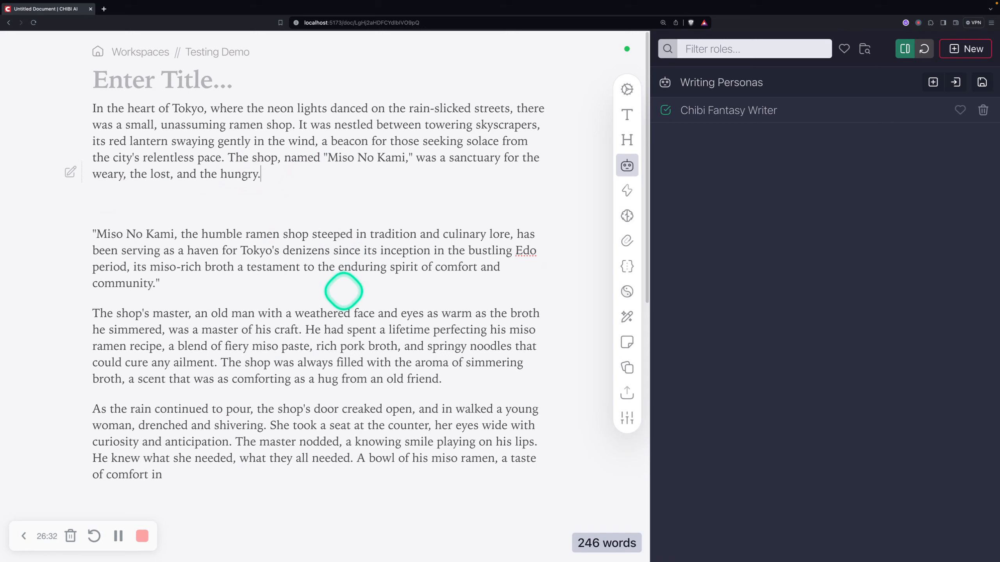
pyautogui.click(278, 205)
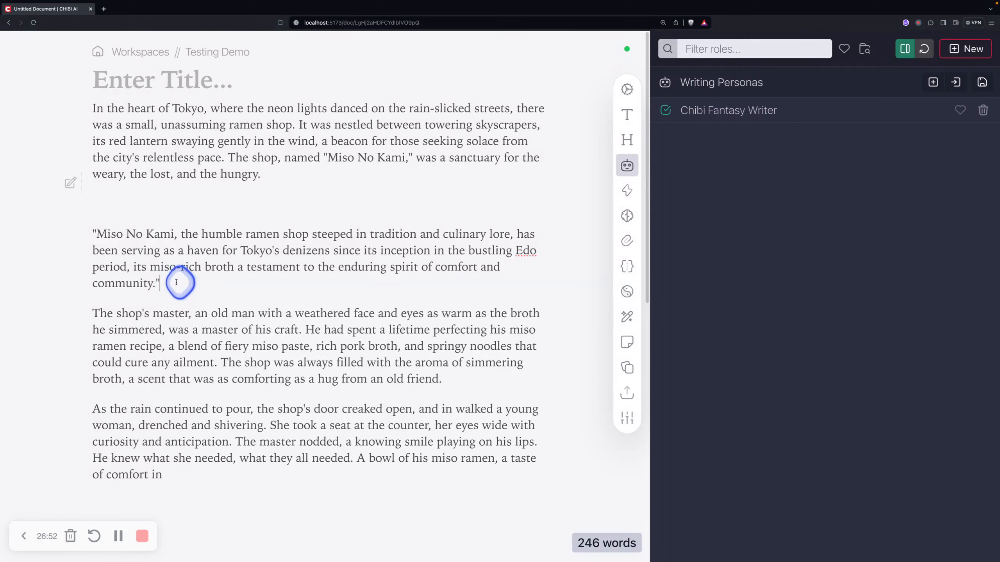
# Step: Rework the selected Miso No Kami history paragraph with the prompt "change ramen to sushi"
pyautogui.moveTo(179, 280); pyautogui.dragTo(91, 229)
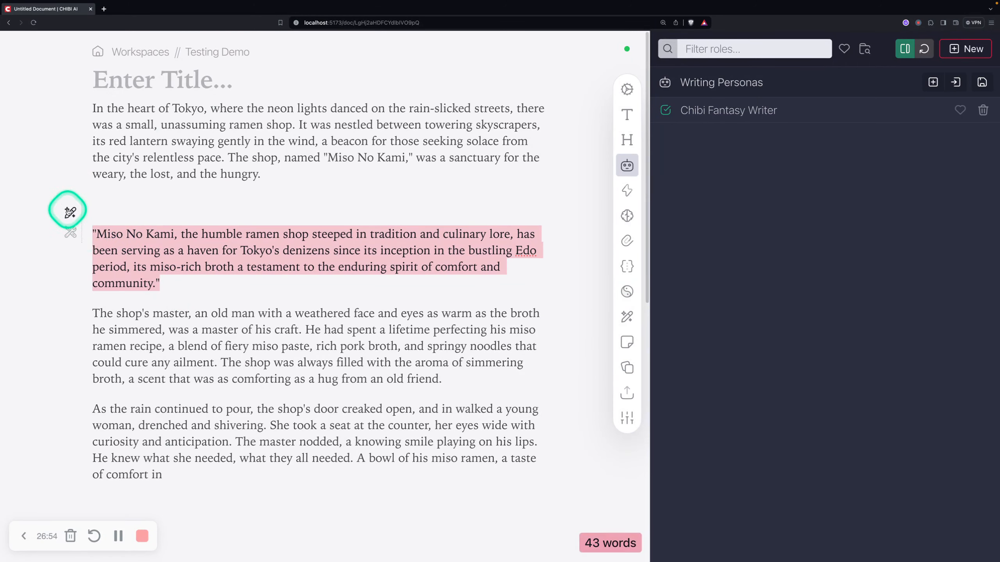
pyautogui.click(70, 213)
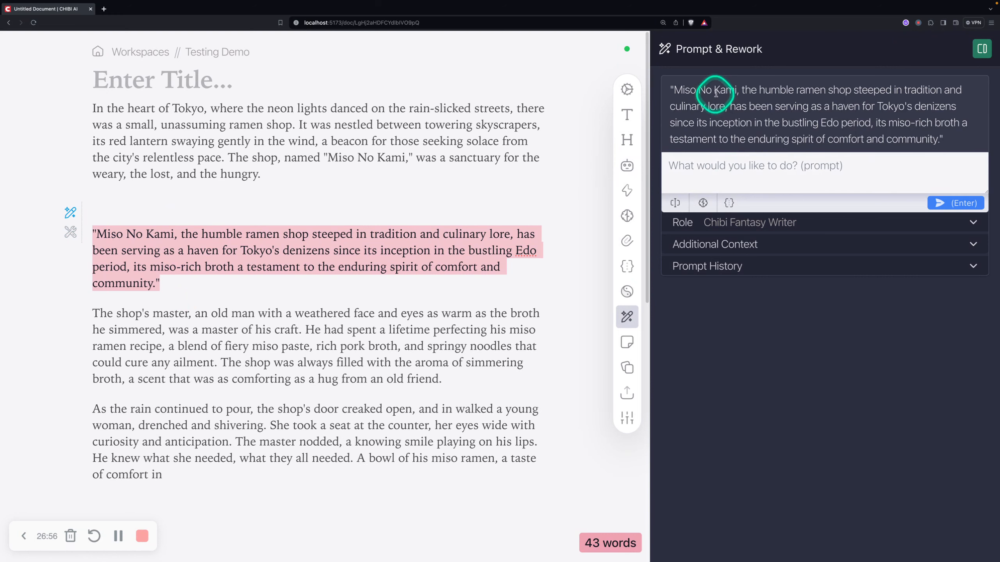
pyautogui.click(819, 167)
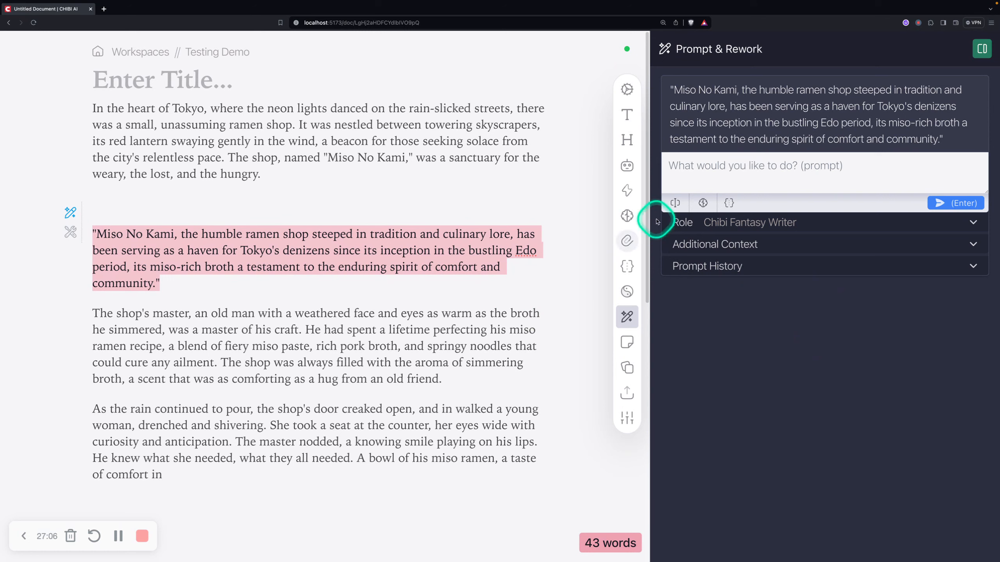
pyautogui.click(765, 169)
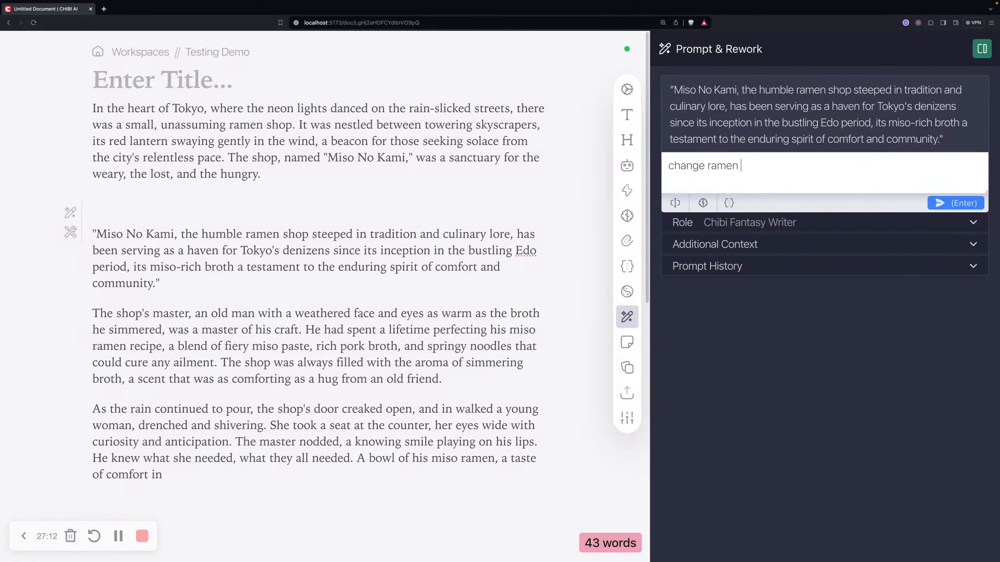
pyautogui.click(956, 202)
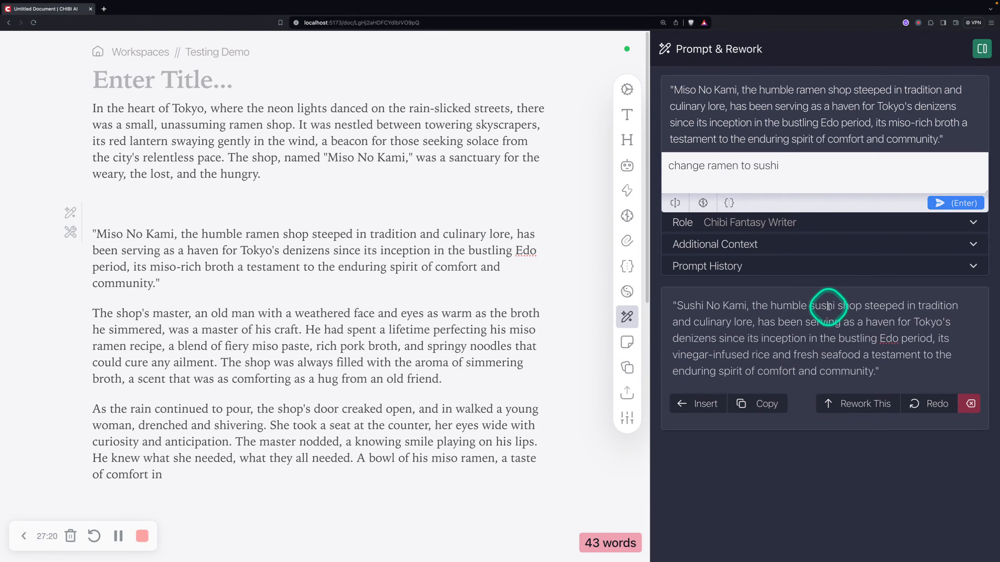
# Step: Insert the reworked sushi version on a new line directly below the original Miso No Kami history paragraph
pyautogui.click(254, 280)
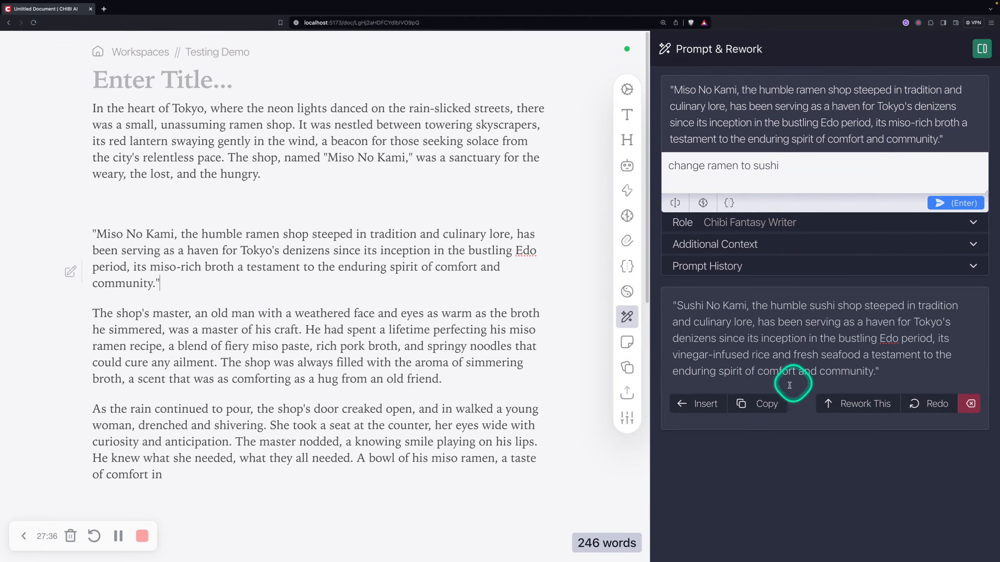
pyautogui.press('Return')
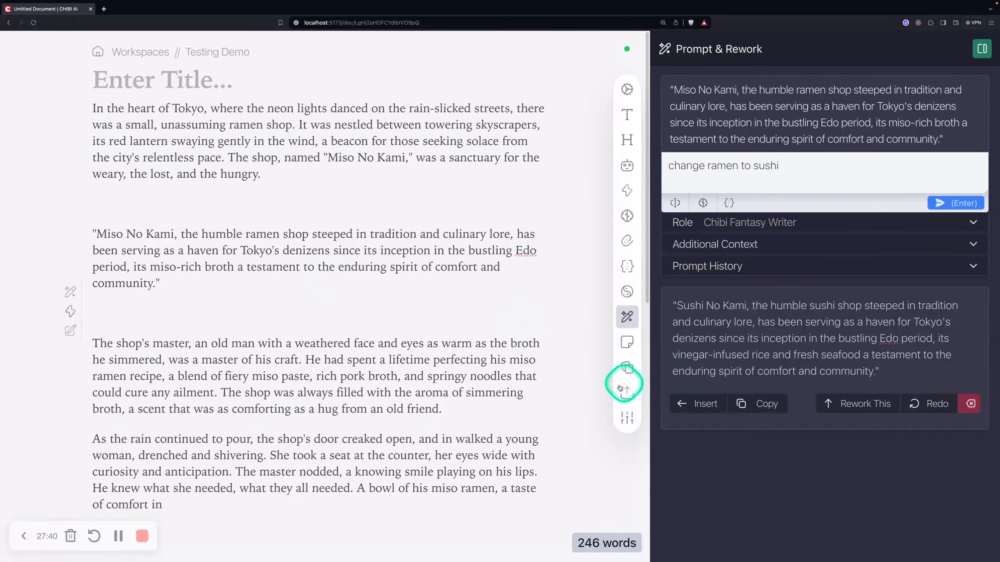
pyautogui.click(693, 404)
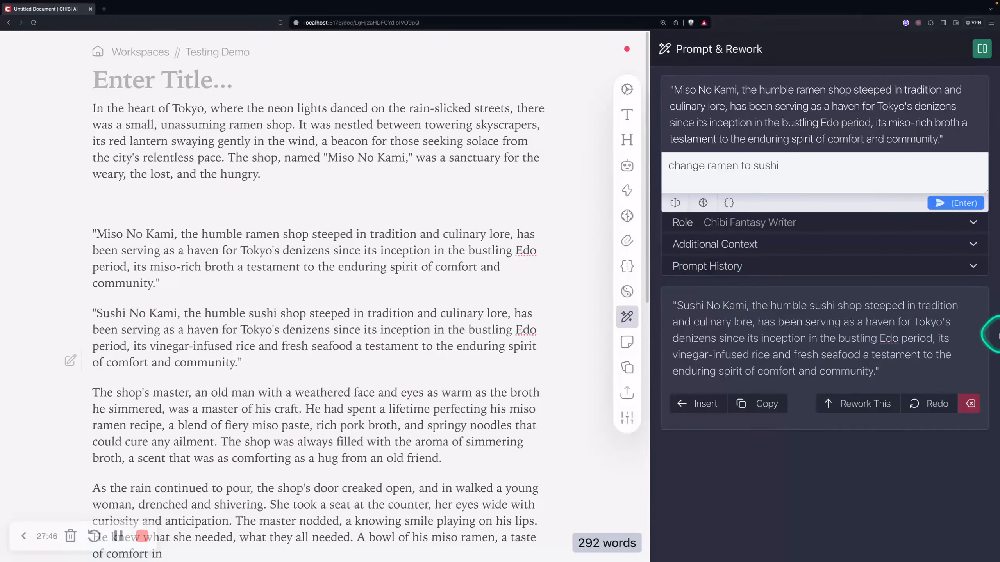
# Step: Examine the rework's role settings, including the Chibi Fantasy Writer instructions and AI controls, and collapse them again
pyautogui.click(811, 233)
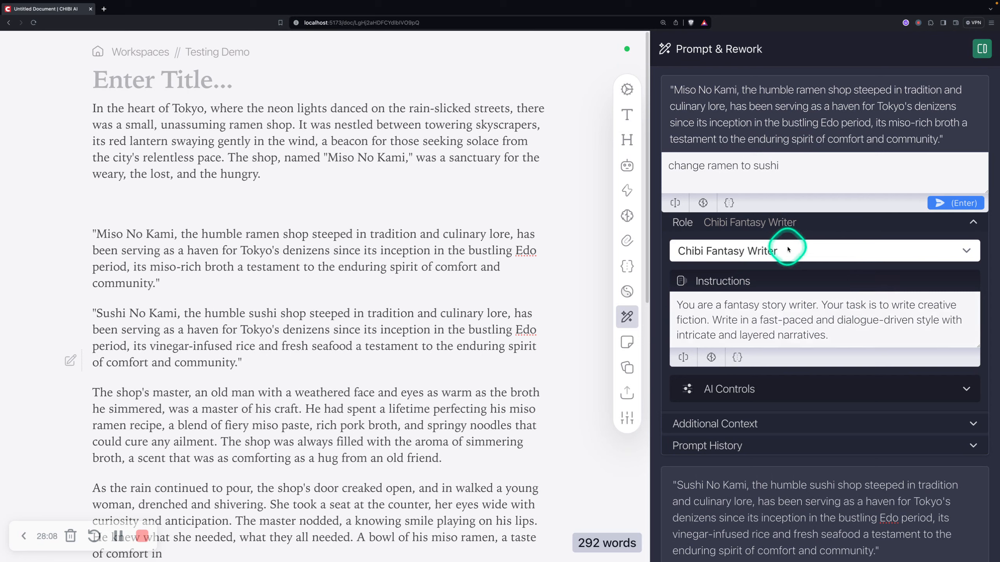
pyautogui.click(828, 168)
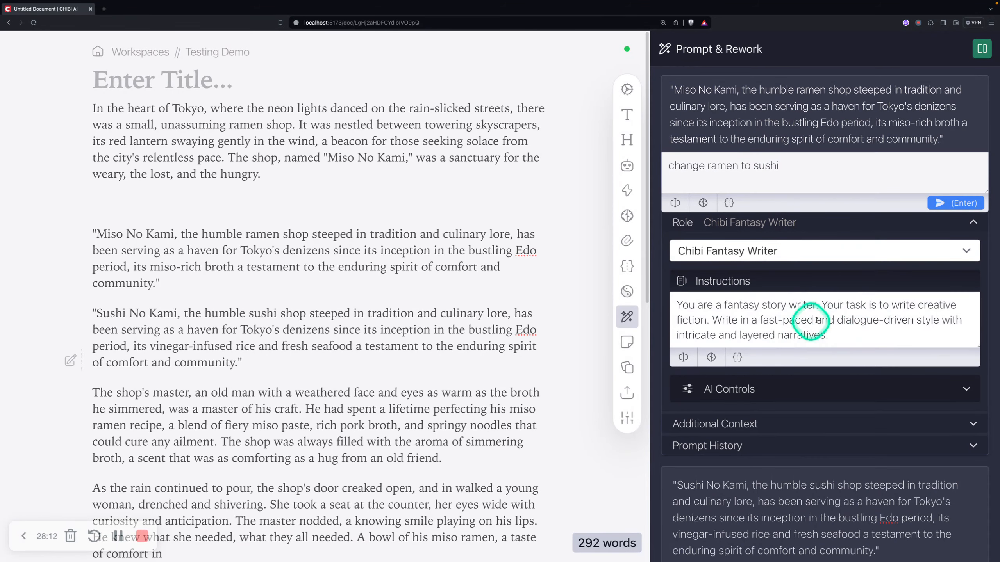
pyautogui.click(874, 337)
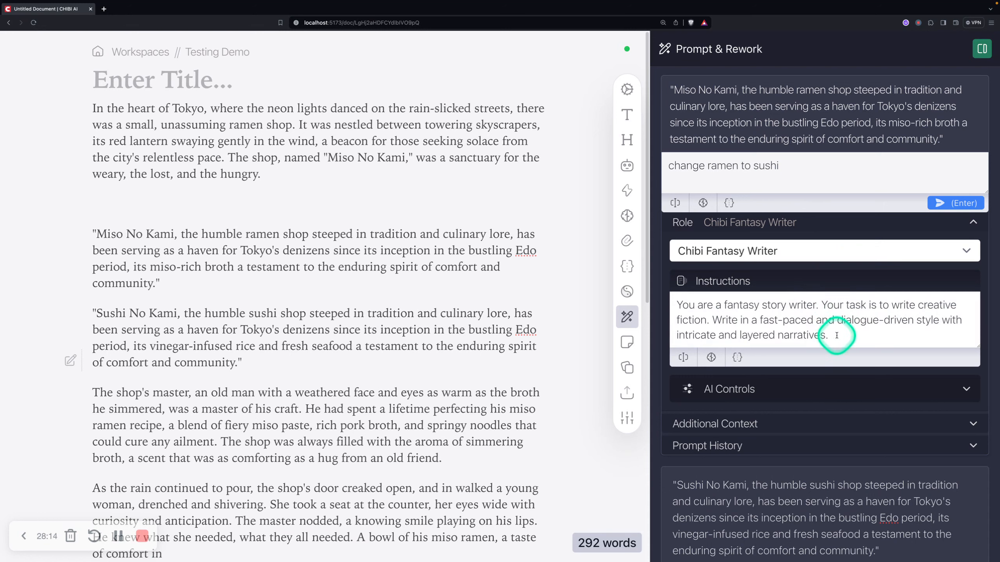
pyautogui.moveTo(831, 336); pyautogui.dragTo(815, 320)
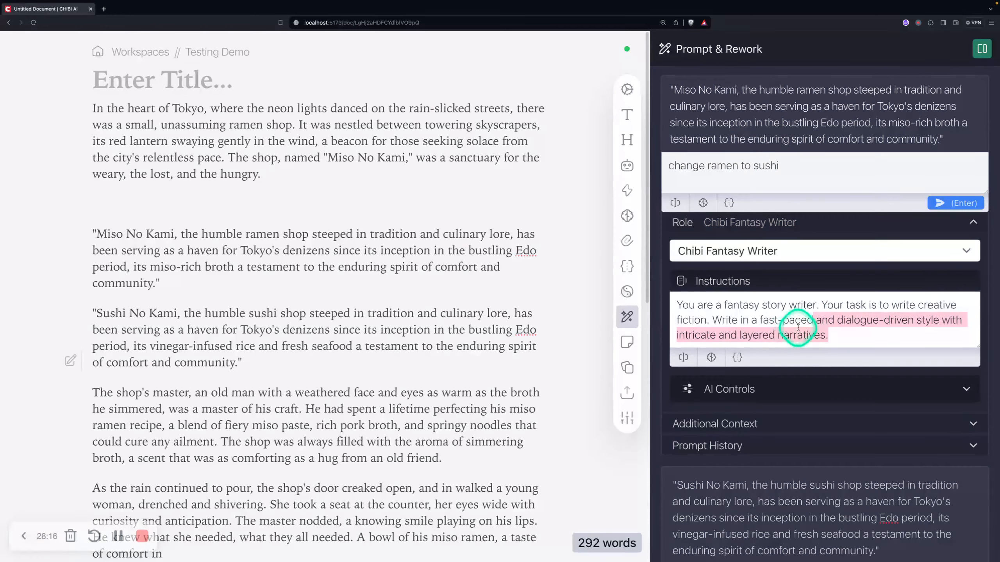
pyautogui.click(805, 388)
pyautogui.scroll(-3, 796, 445)
pyautogui.scroll(3, 800, 452)
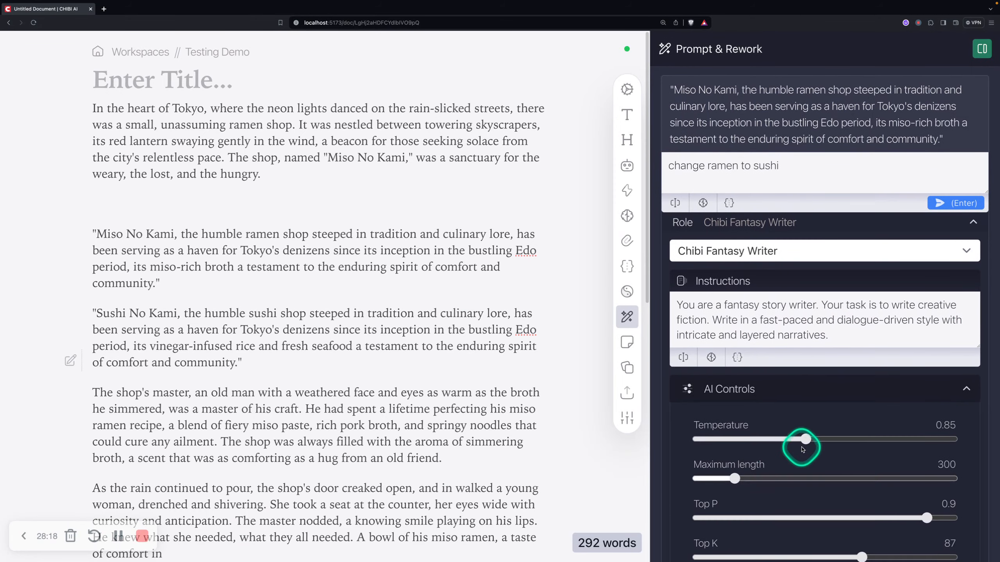
pyautogui.click(808, 386)
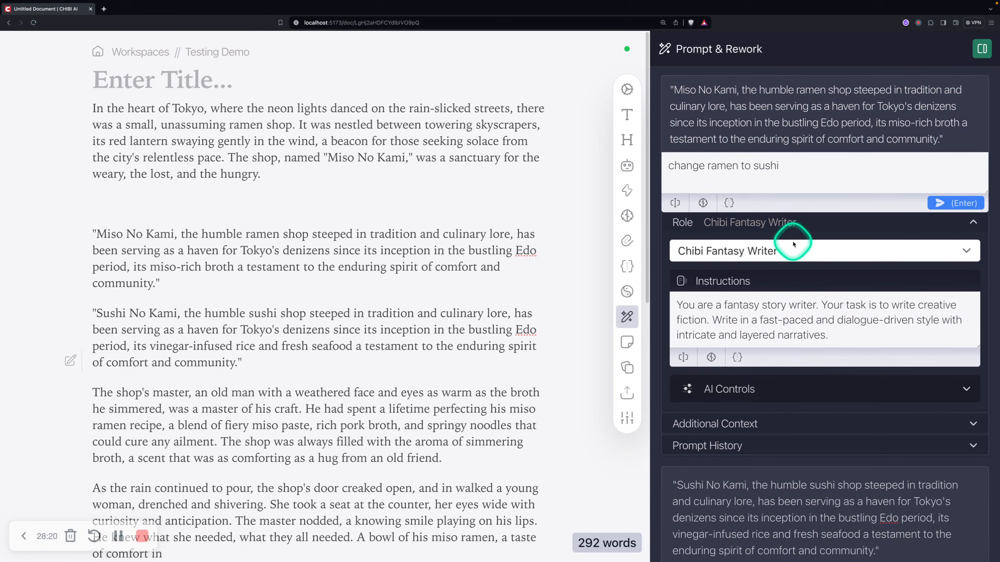
pyautogui.click(893, 222)
# Step: Look at the rework's additional context field and collapse it without entering any details
pyautogui.click(746, 247)
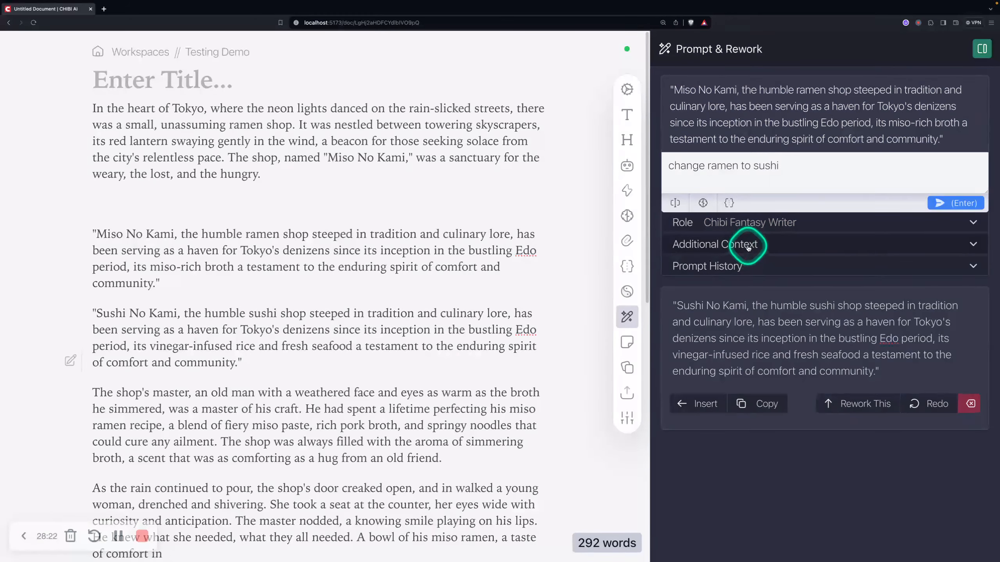
pyautogui.click(708, 283)
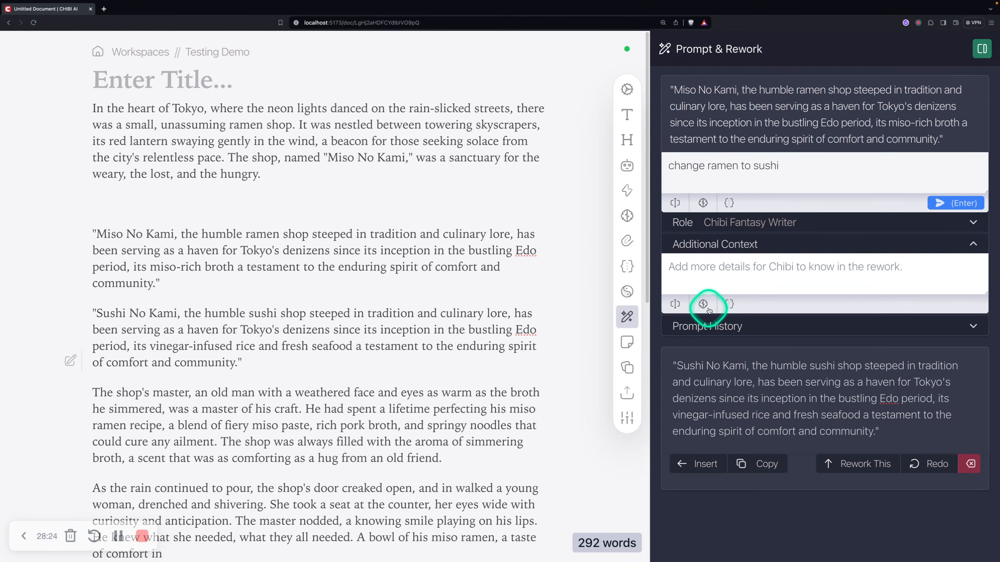
pyautogui.click(789, 245)
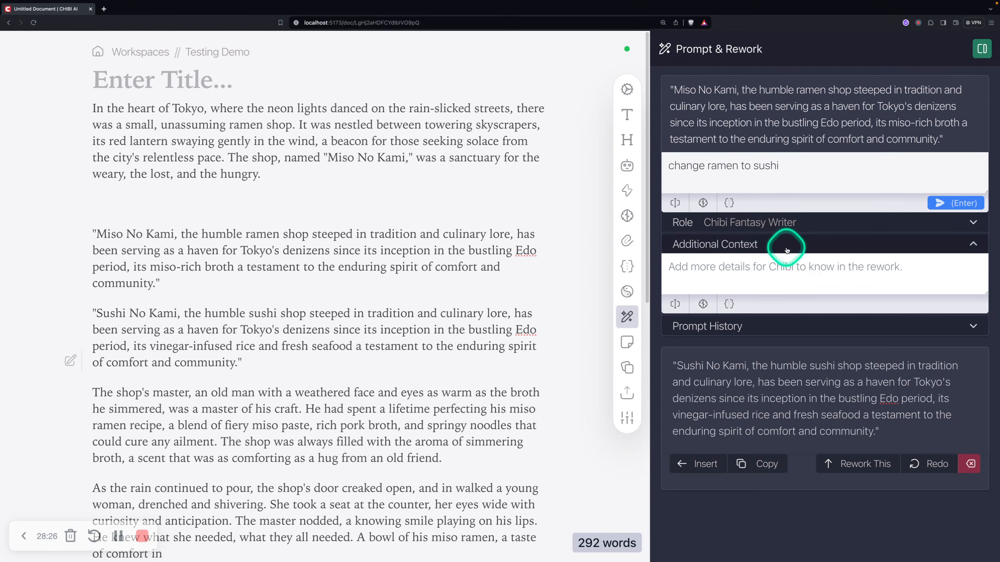
pyautogui.click(737, 271)
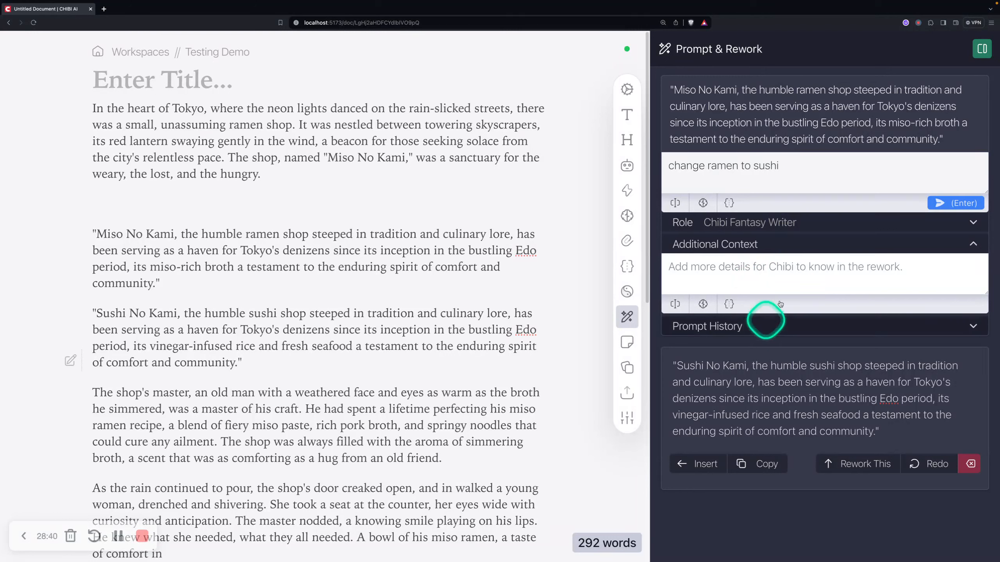
pyautogui.click(772, 253)
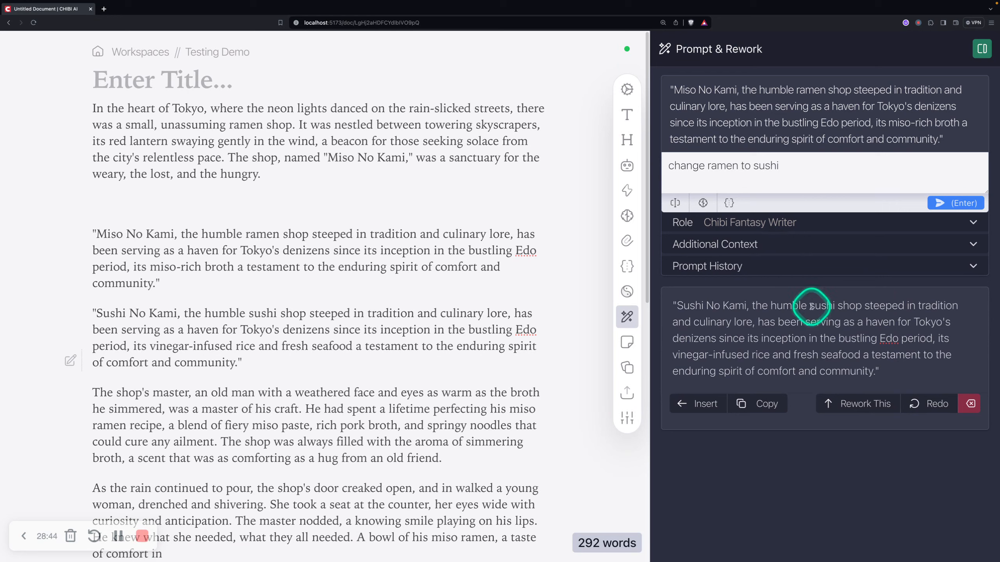
# Step: Delete the "change ramen to sushi" entry from the prompt history and collapse the history
pyautogui.click(794, 268)
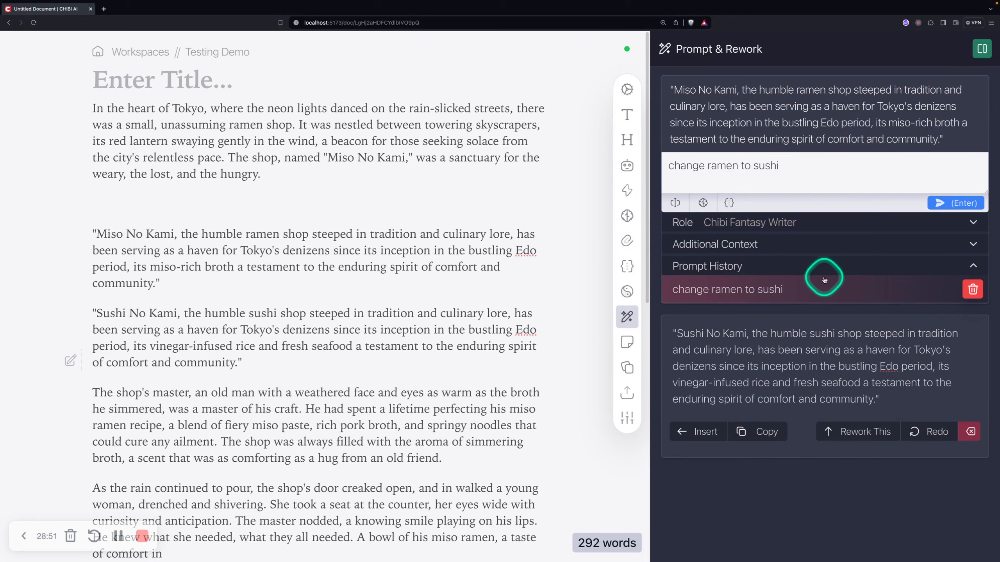
pyautogui.click(972, 289)
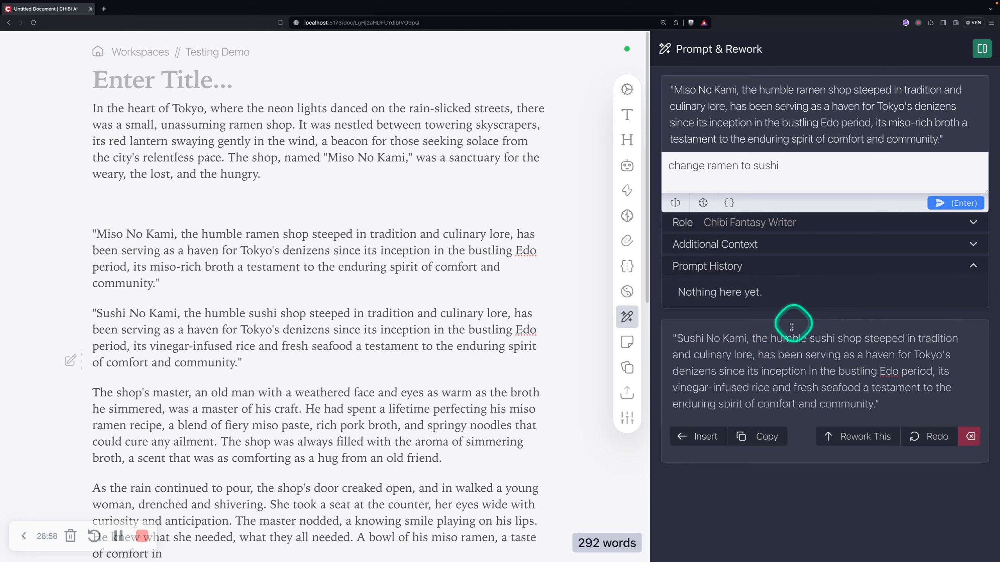
pyautogui.click(788, 266)
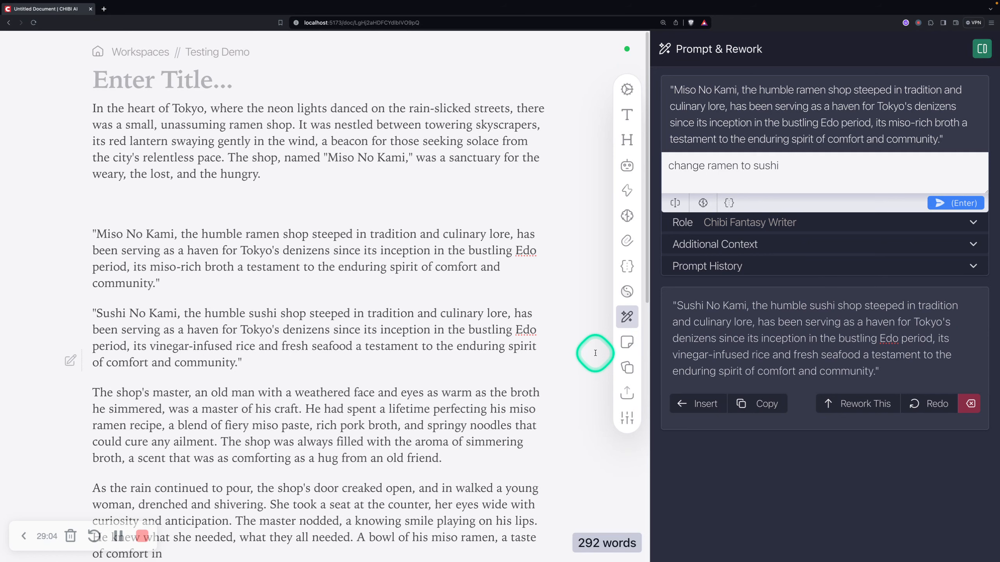
# Step: Place the cursor on the empty line below the opening paragraph and open the Story Intro action, collapsing its Write Intro element
pyautogui.click(373, 206)
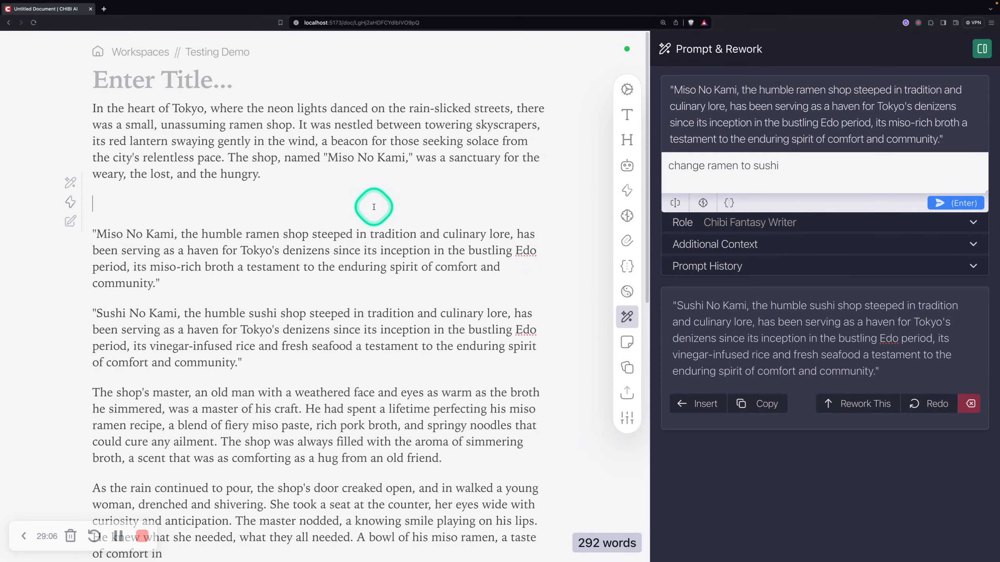
pyautogui.click(626, 190)
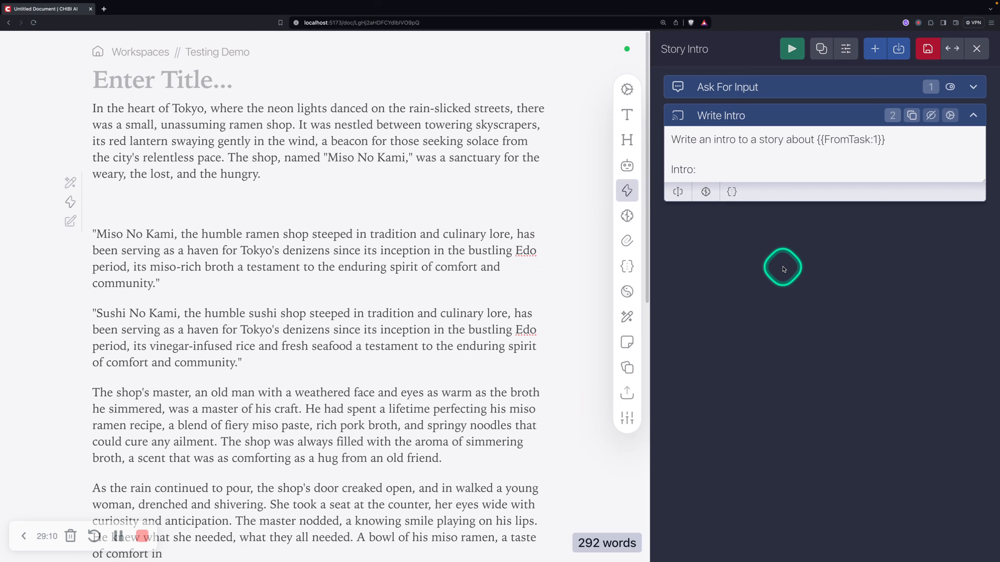
pyautogui.click(779, 116)
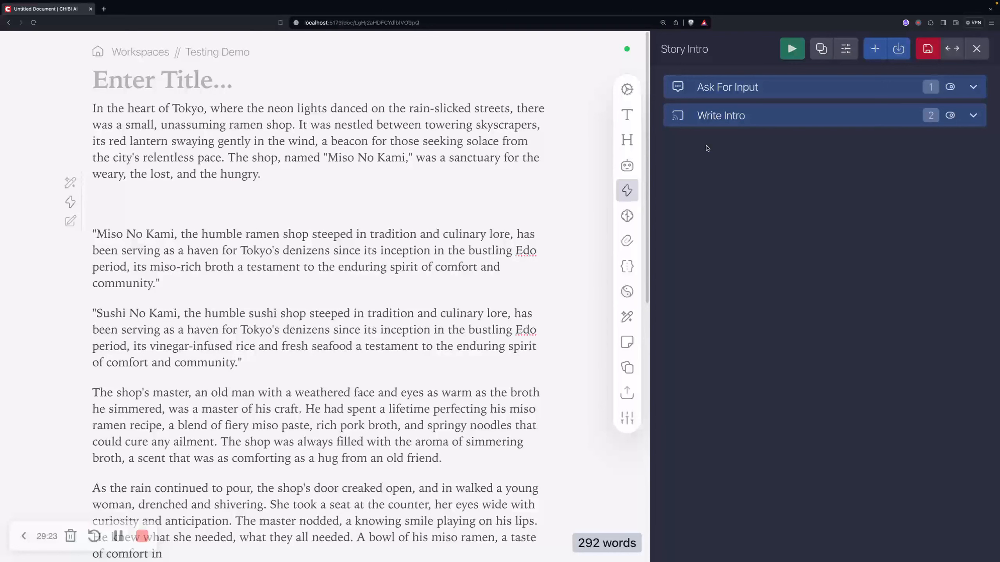
# Step: Review the library of elements that can be added to the Story Intro action, and close it without adding any
pyautogui.click(628, 166)
pyautogui.click(730, 161)
pyautogui.click(314, 205)
pyautogui.click(875, 50)
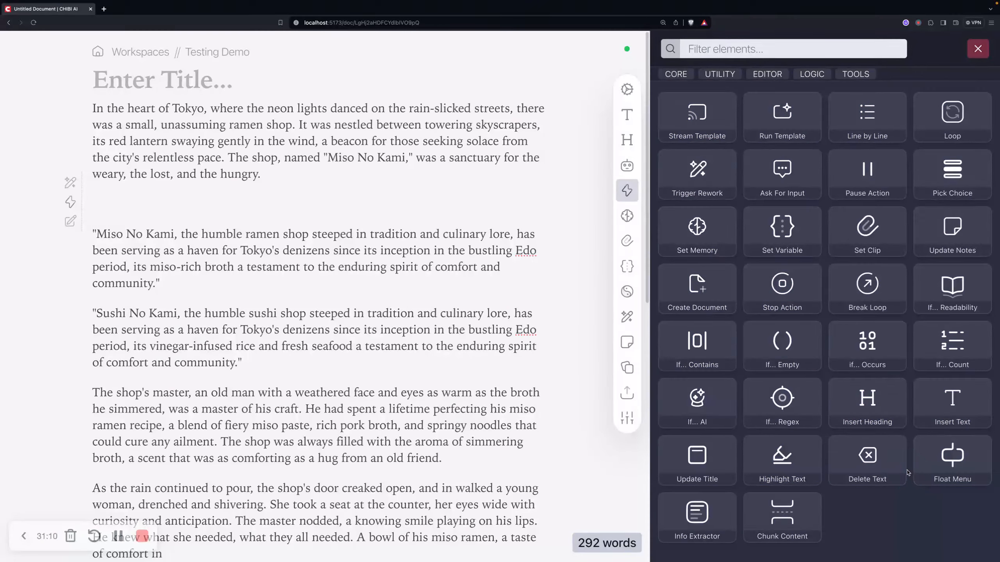
pyautogui.click(979, 48)
pyautogui.click(882, 126)
pyautogui.click(869, 145)
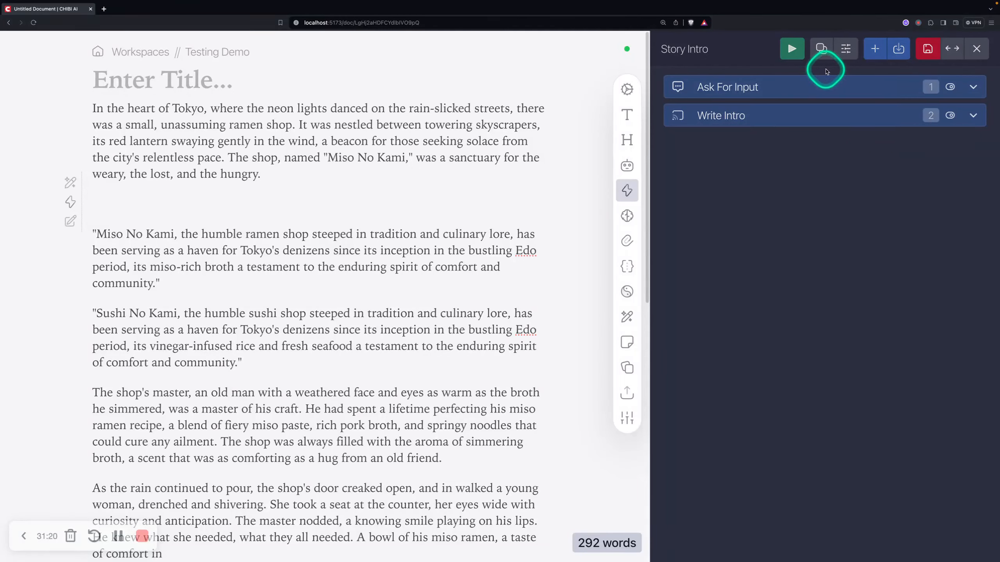
pyautogui.click(867, 50)
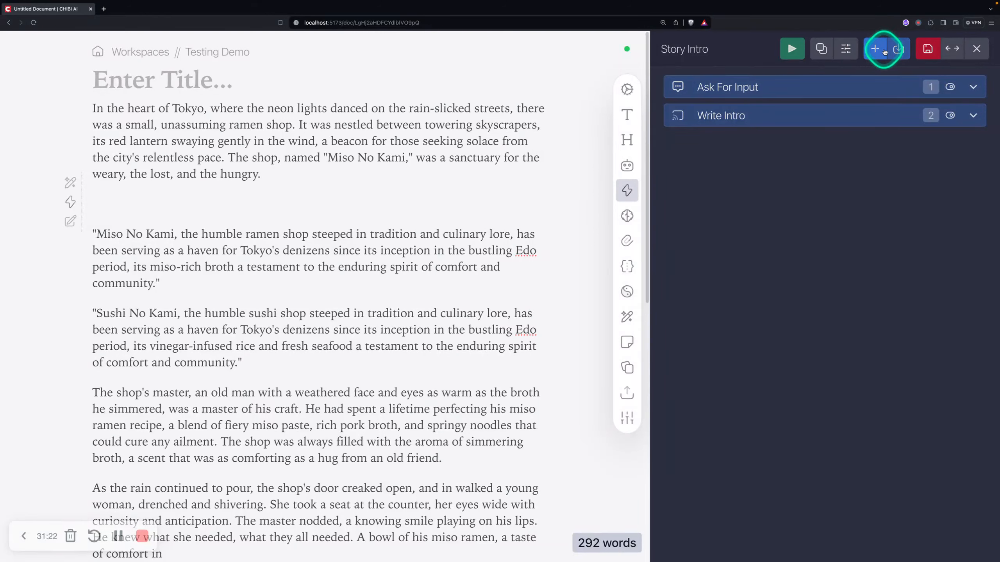
pyautogui.click(821, 48)
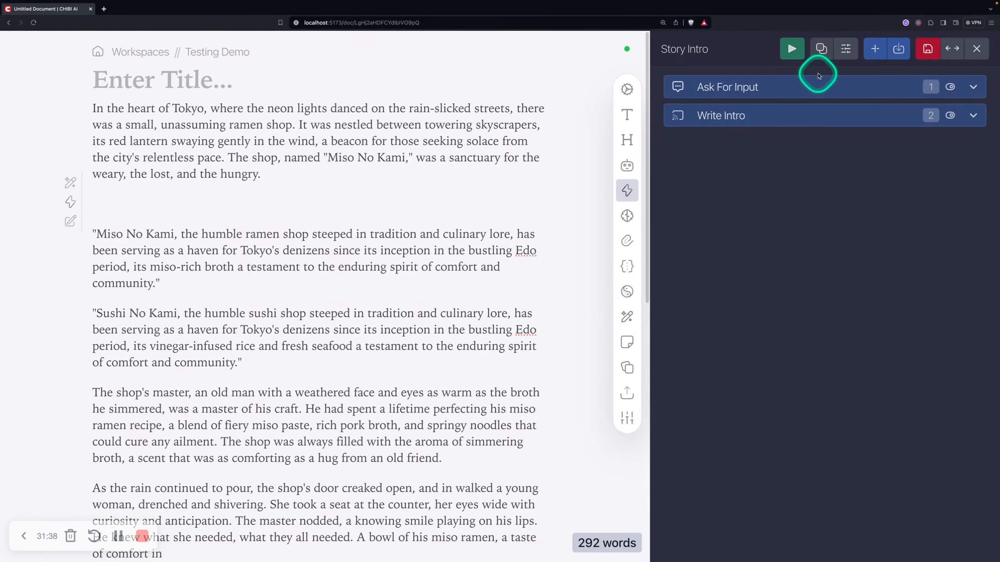